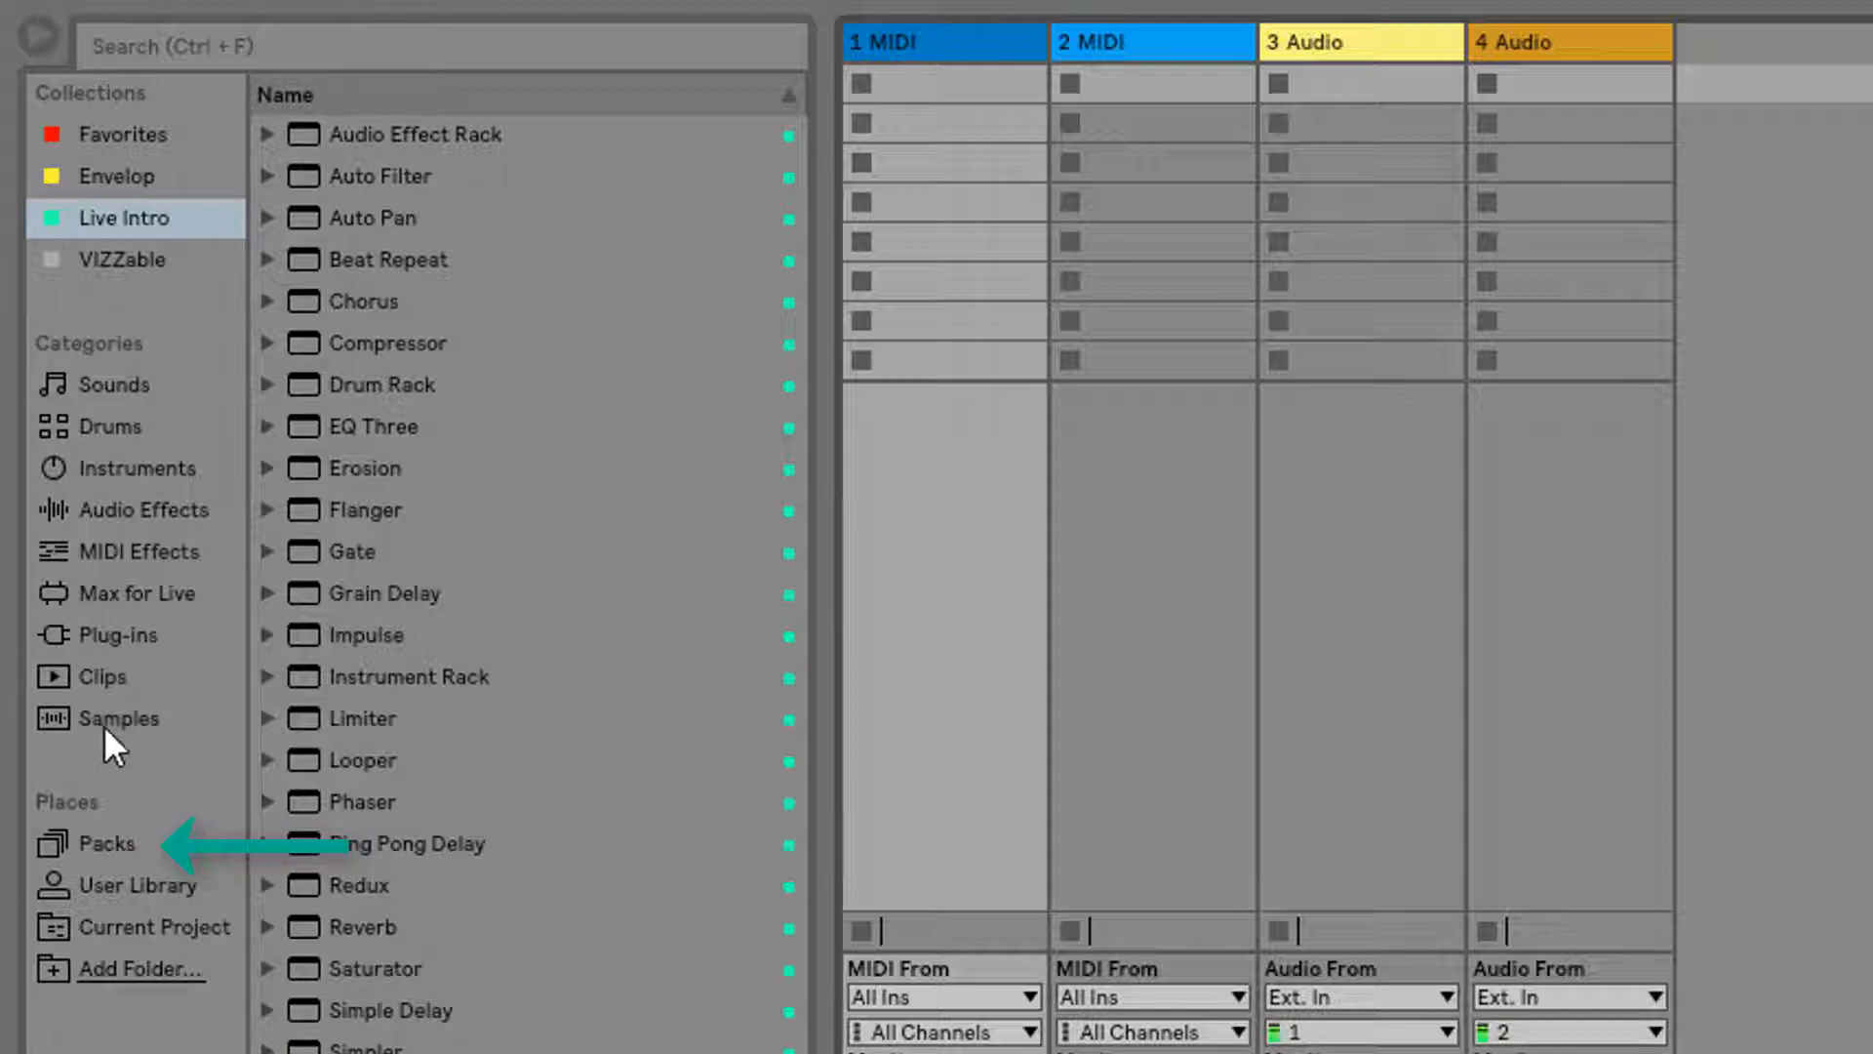
Browse the installed packs in the browser
{"action": "left_click", "coordinate": [123, 841]}
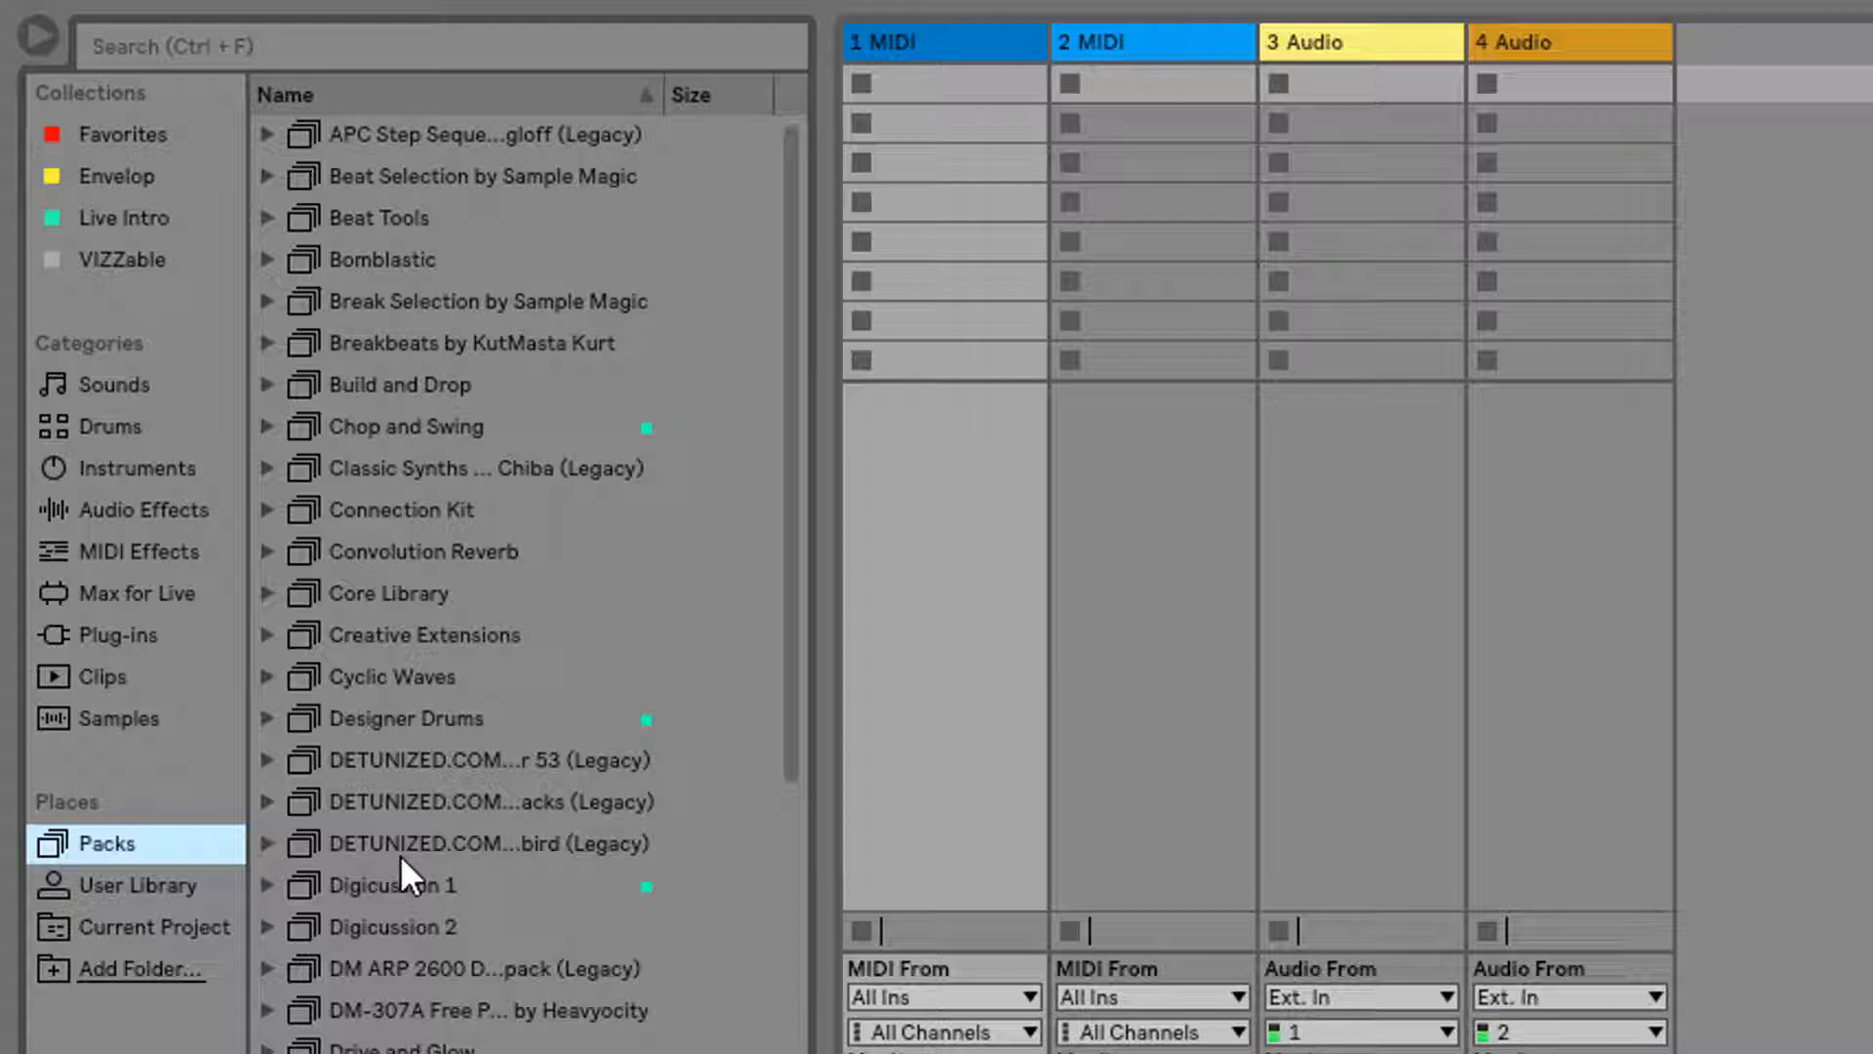
{"action": "scroll", "coordinate": [451, 848], "scroll_direction": "down", "scroll_amount": 10}
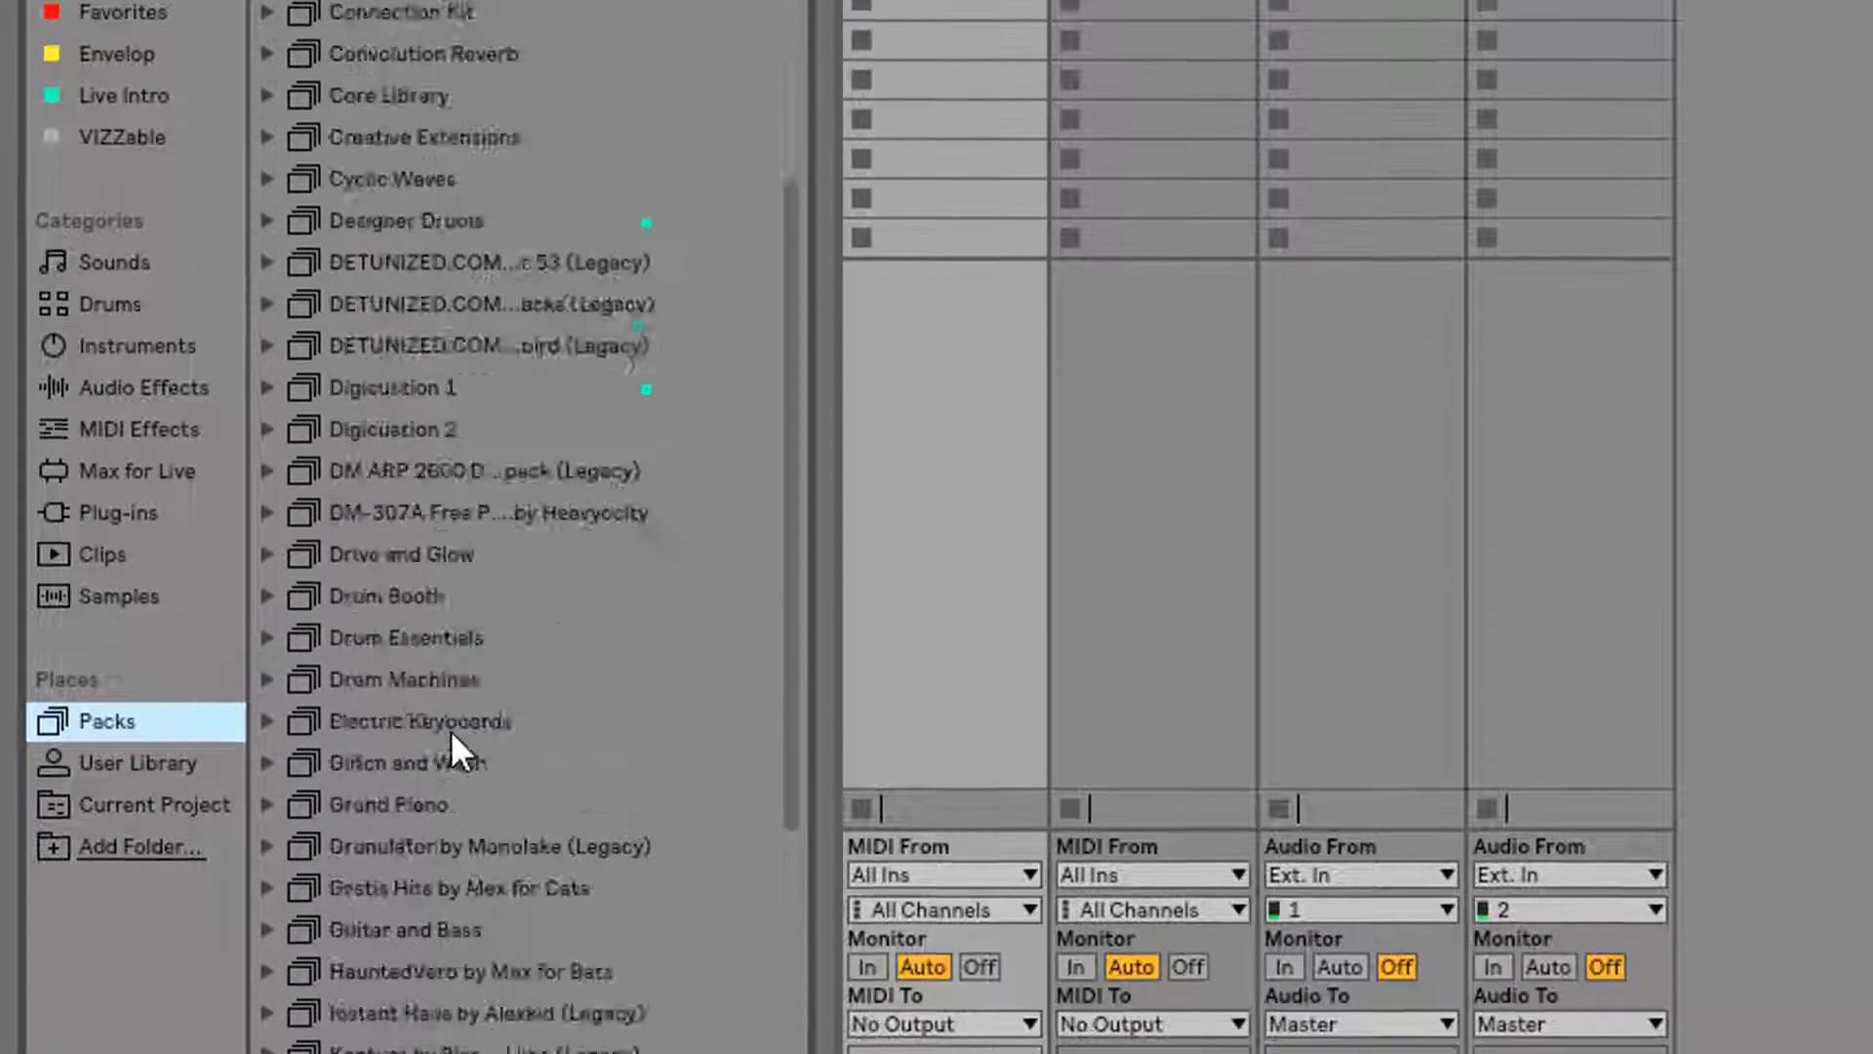
{"action": "scroll", "coordinate": [448, 519], "scroll_direction": "down", "scroll_amount": 3}
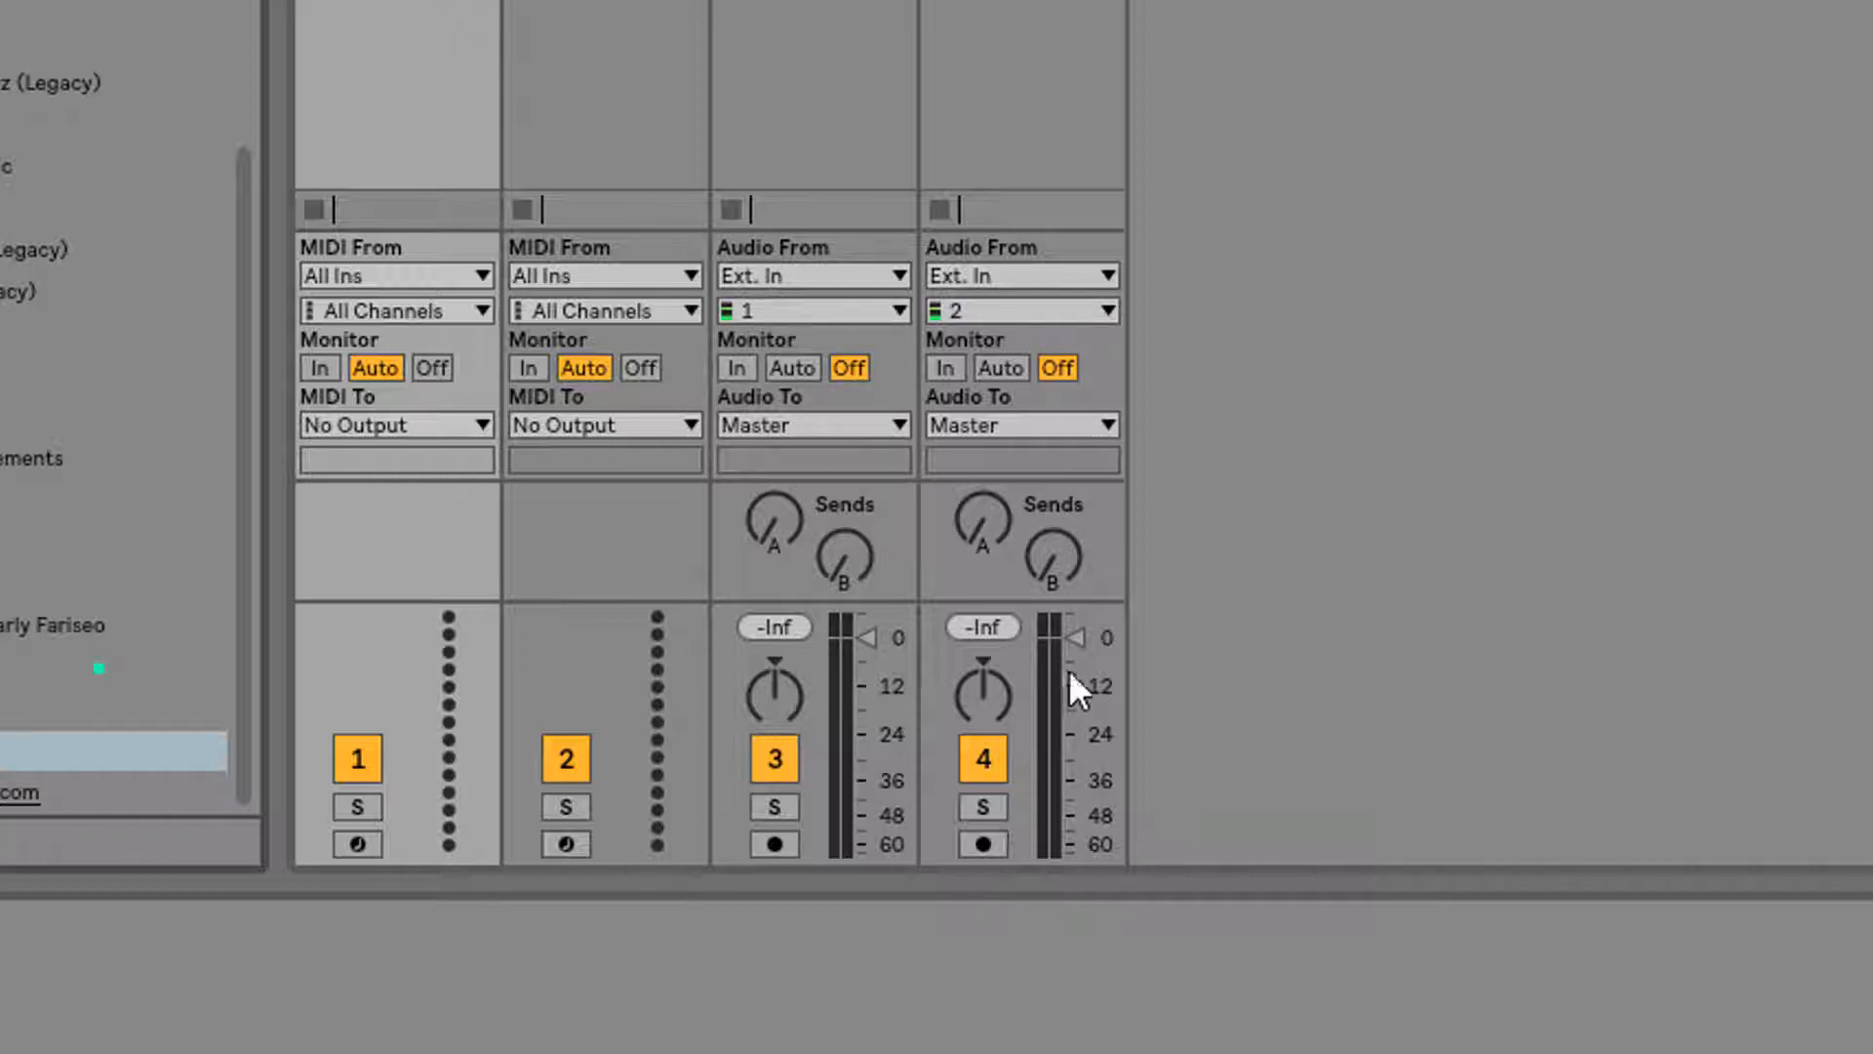
Load the Simplest Piano.adv preset from Simpler's Piano & Keys folder in the Live Intro collection onto the first MIDI track
{"action": "left_click", "coordinate": [53, 167]}
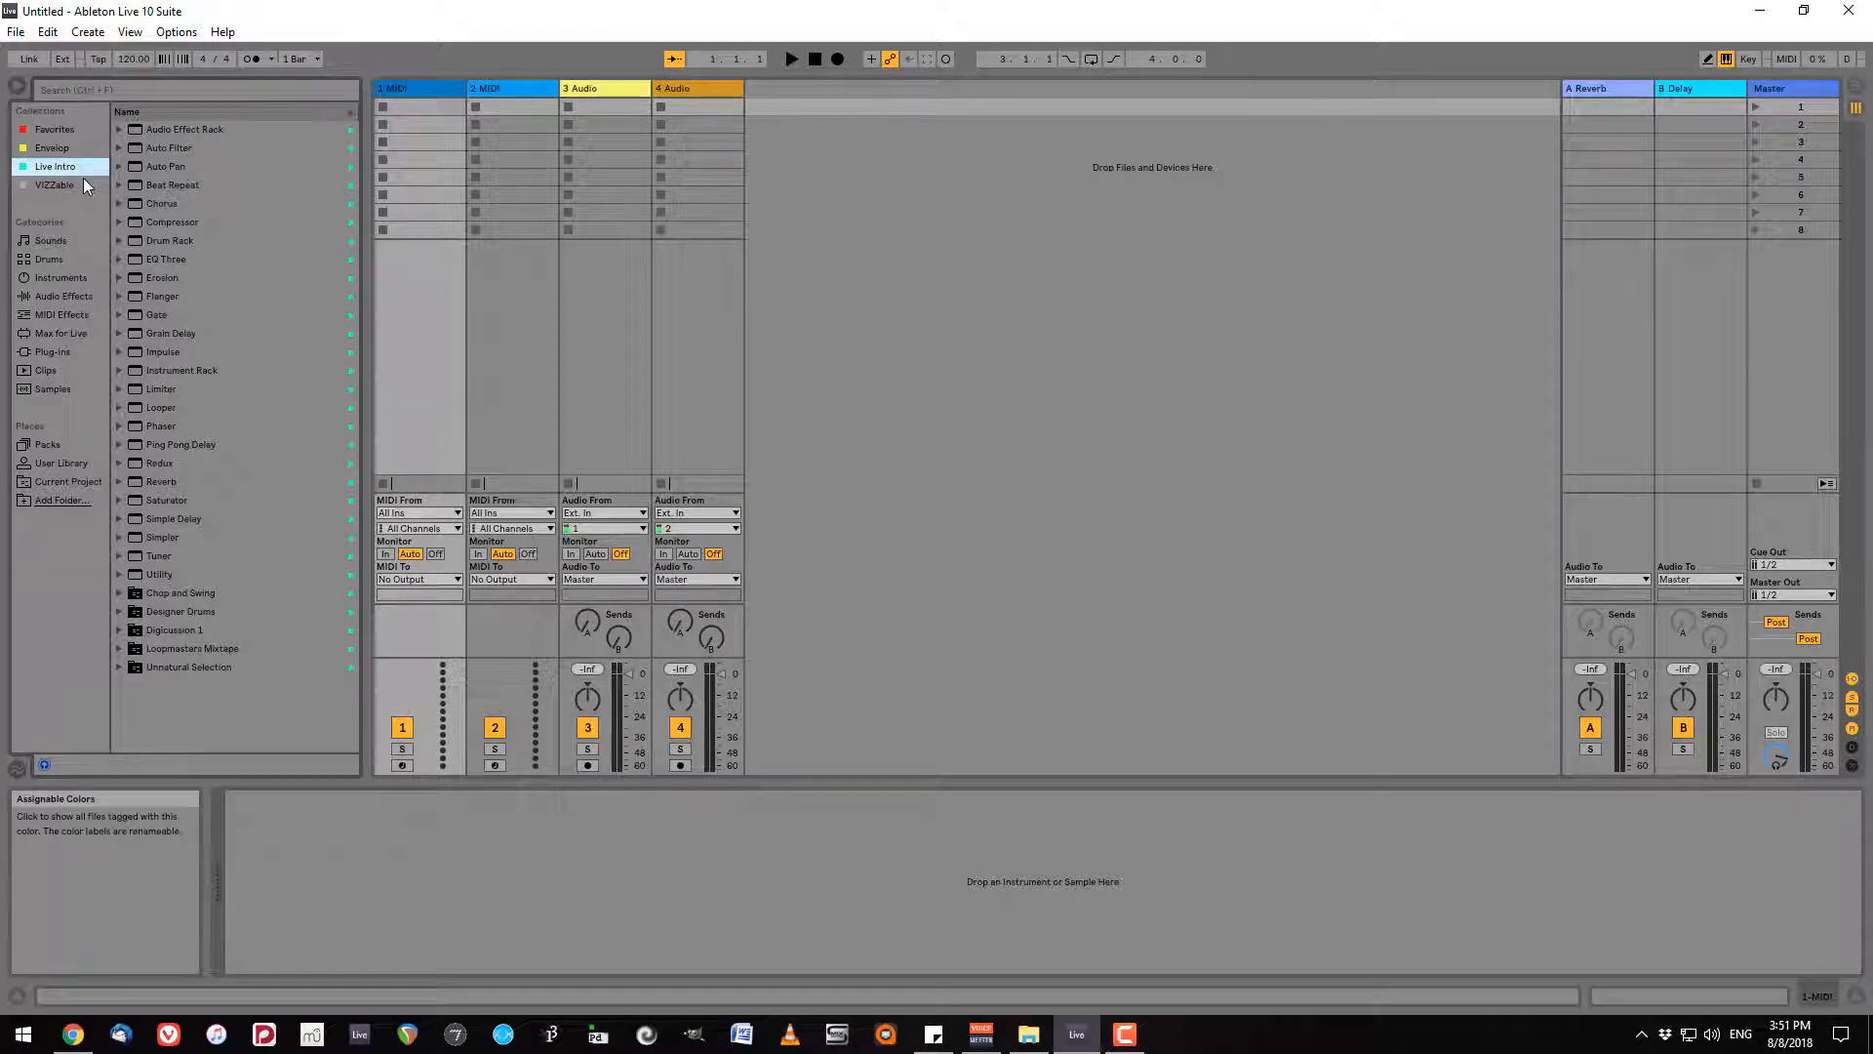
{"action": "left_click", "coordinate": [119, 538]}
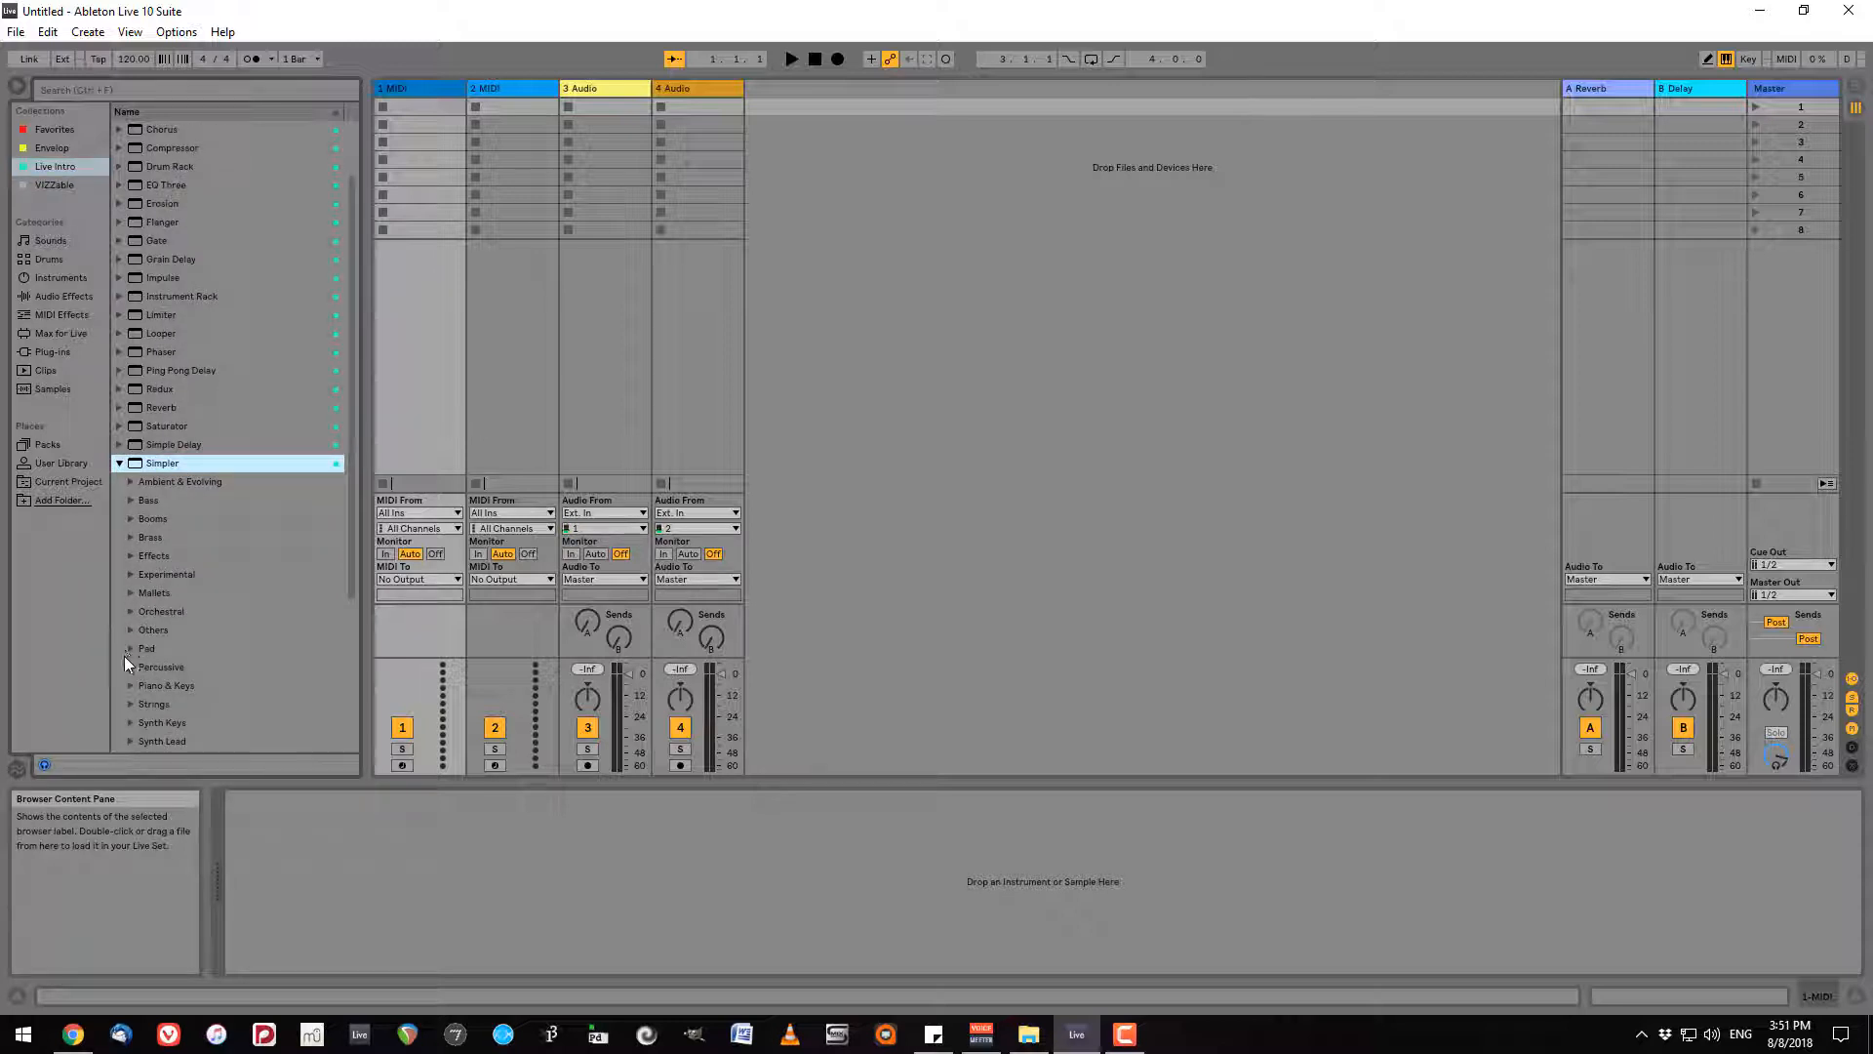
{"action": "left_click", "coordinate": [129, 684]}
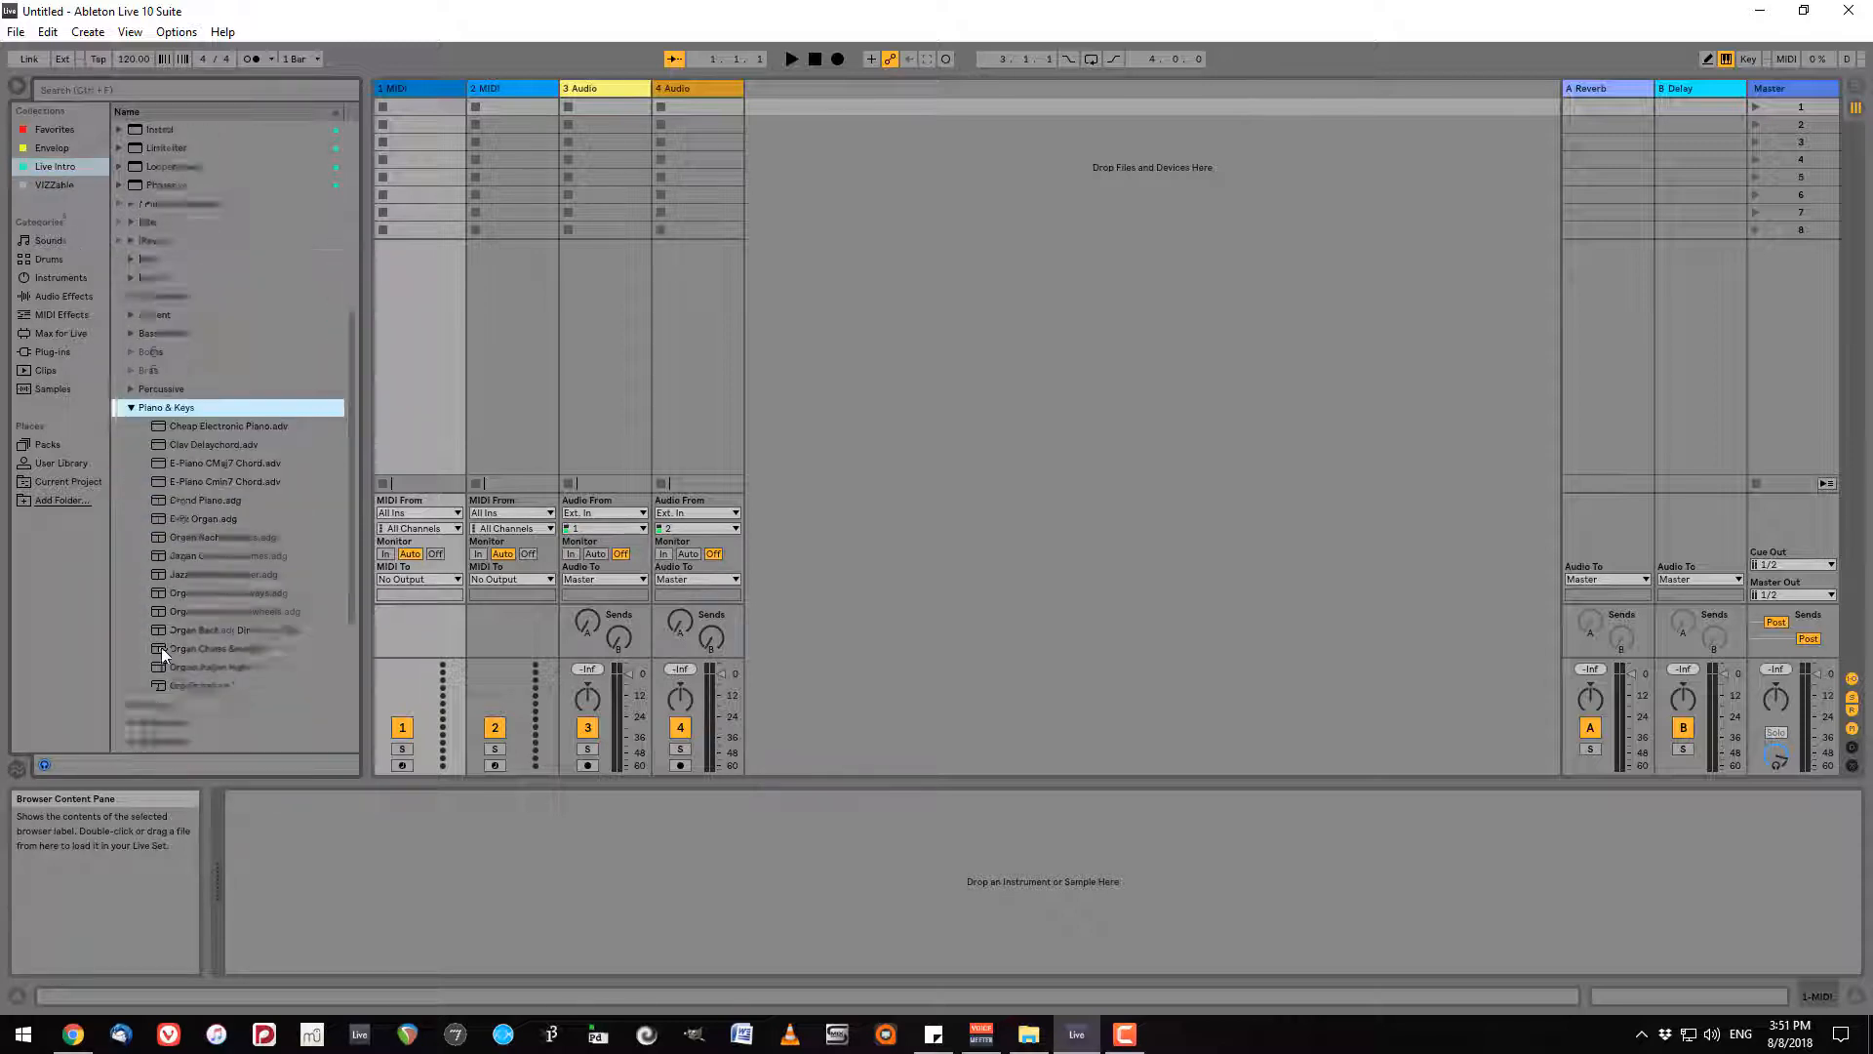
{"action": "left_click", "coordinate": [179, 465]}
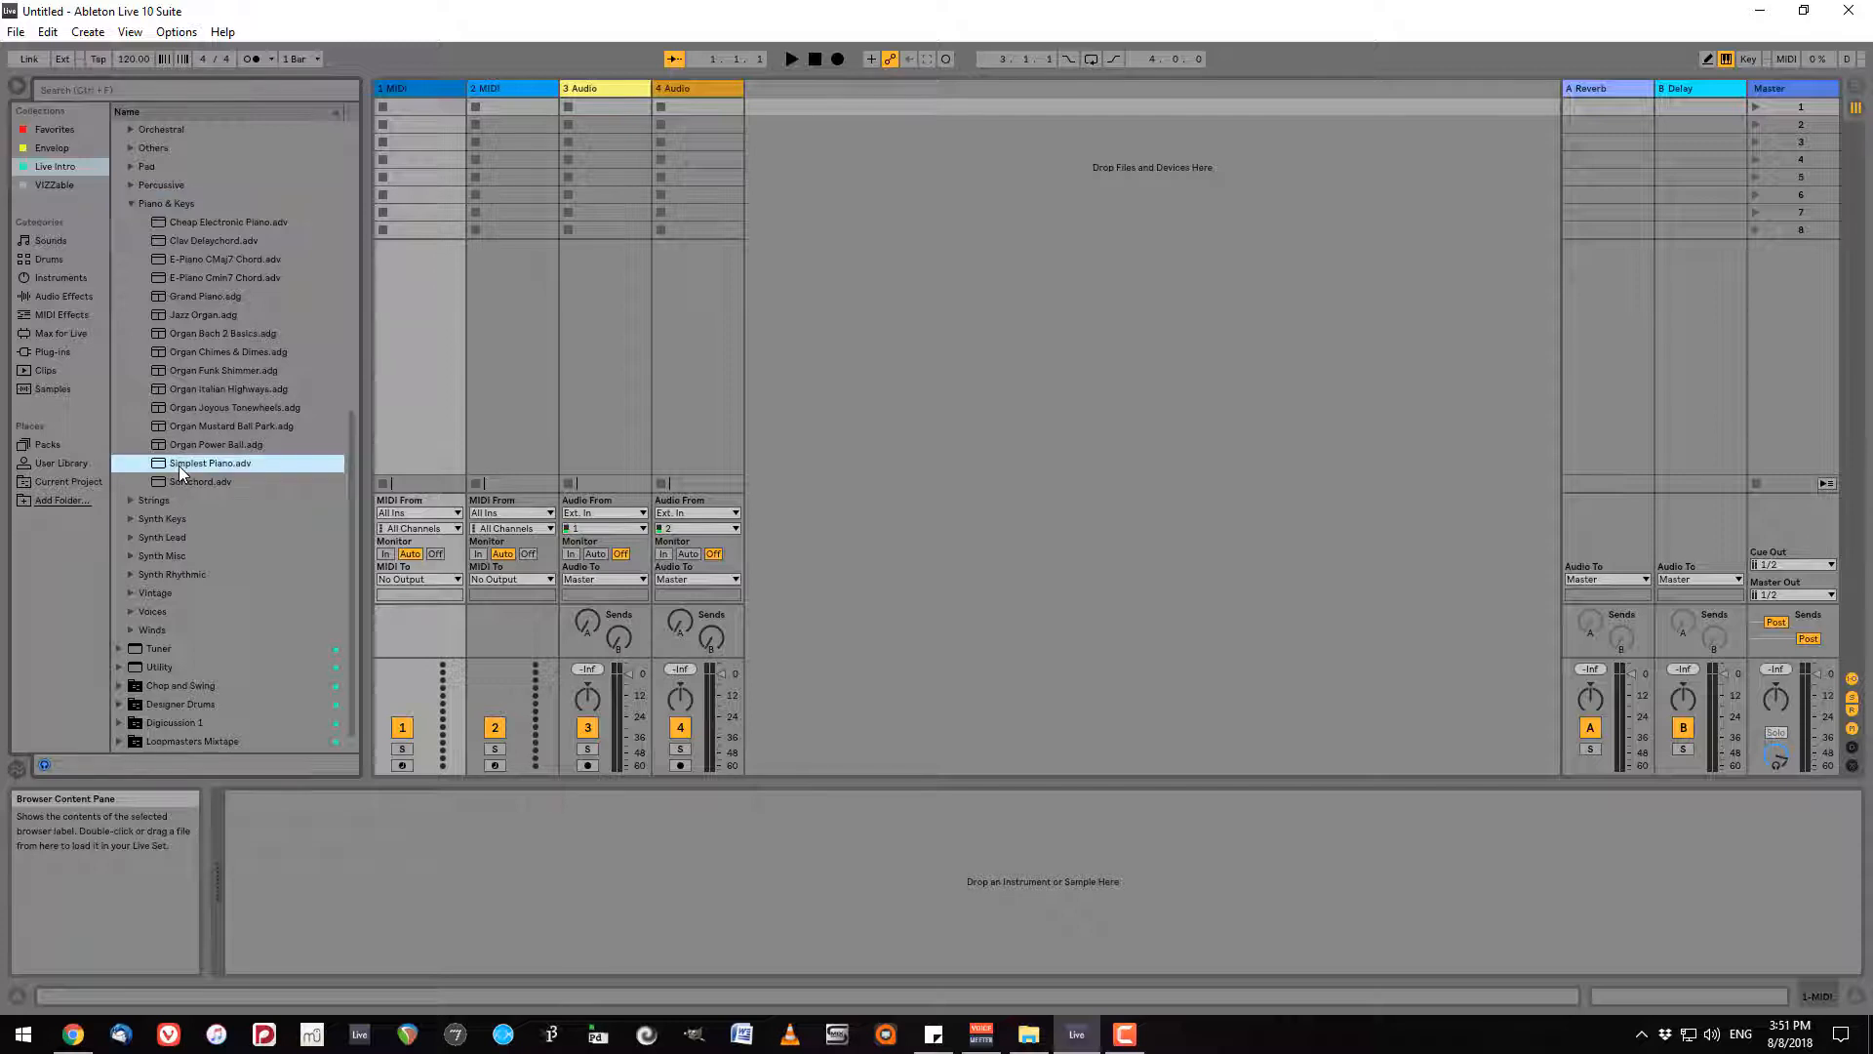
{"action": "left_click_drag", "start_coordinate": [178, 465], "coordinate": [424, 308]}
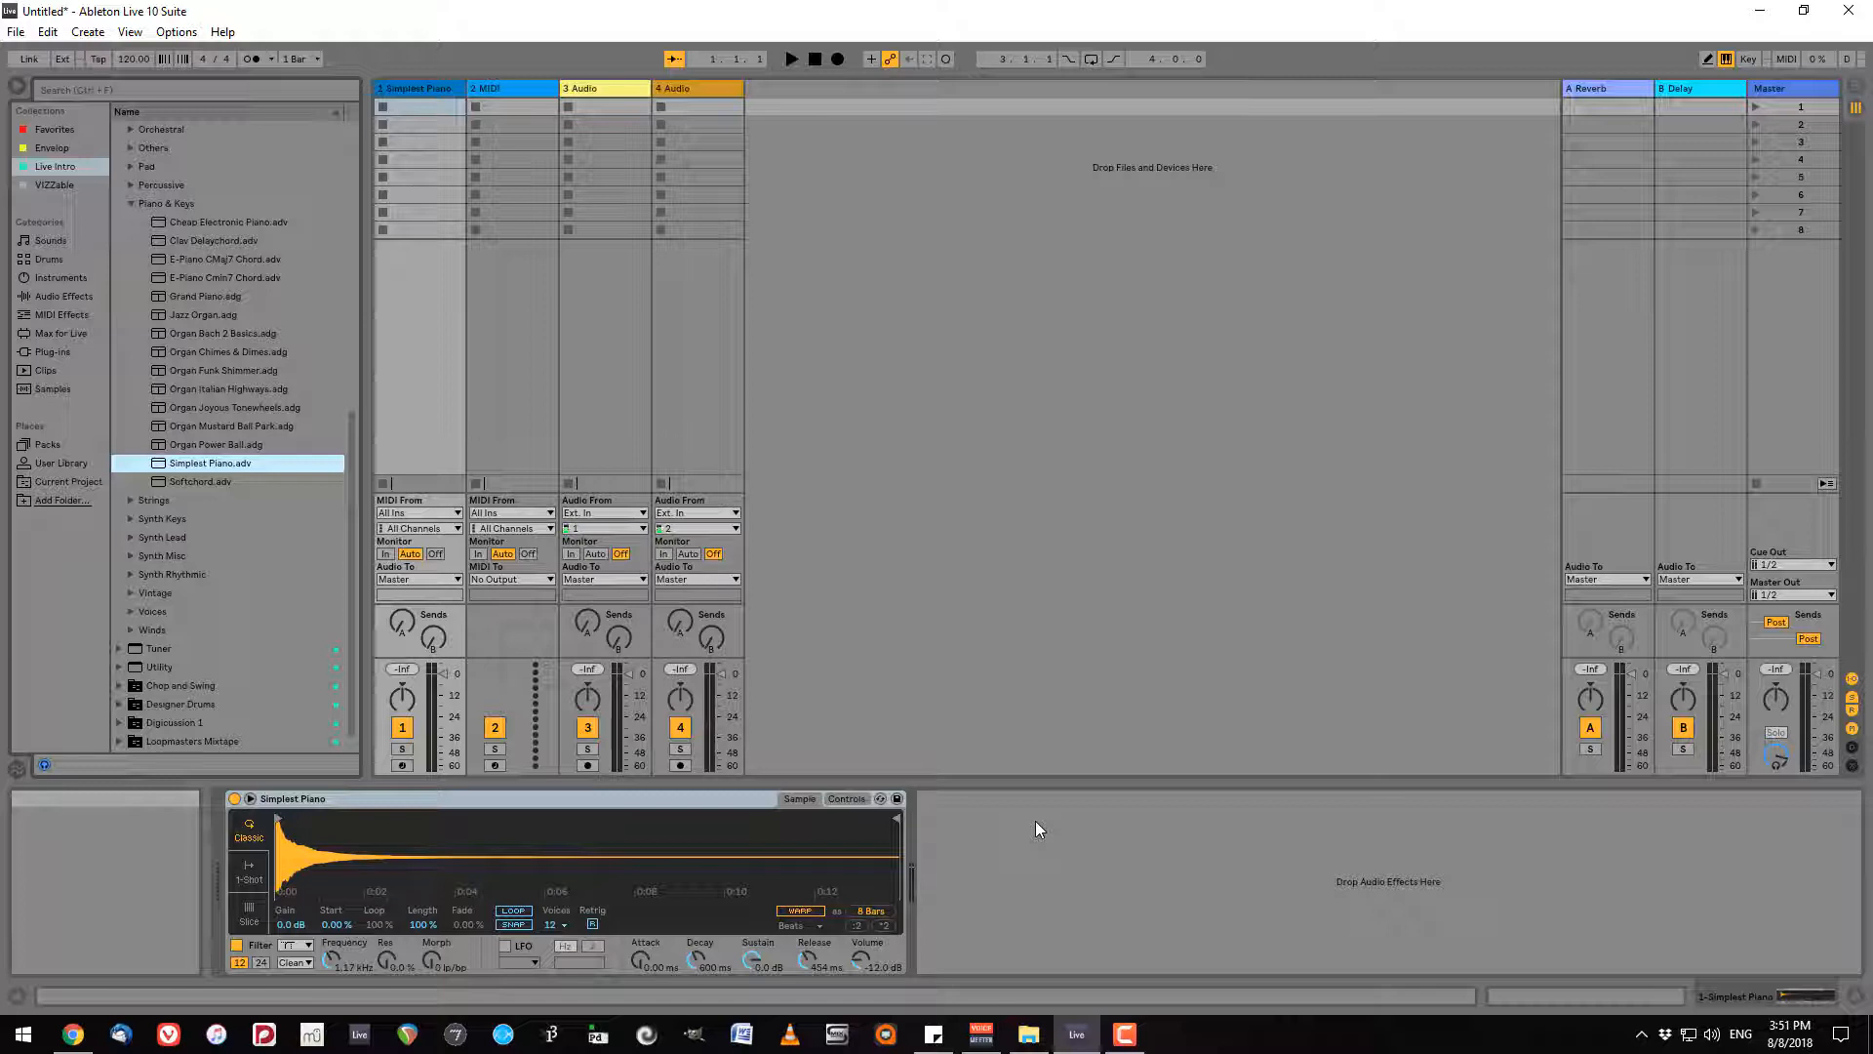
Arm the Simplest Piano track for recording and toggle the computer MIDI keyboard off and back on
{"action": "left_click", "coordinate": [402, 765]}
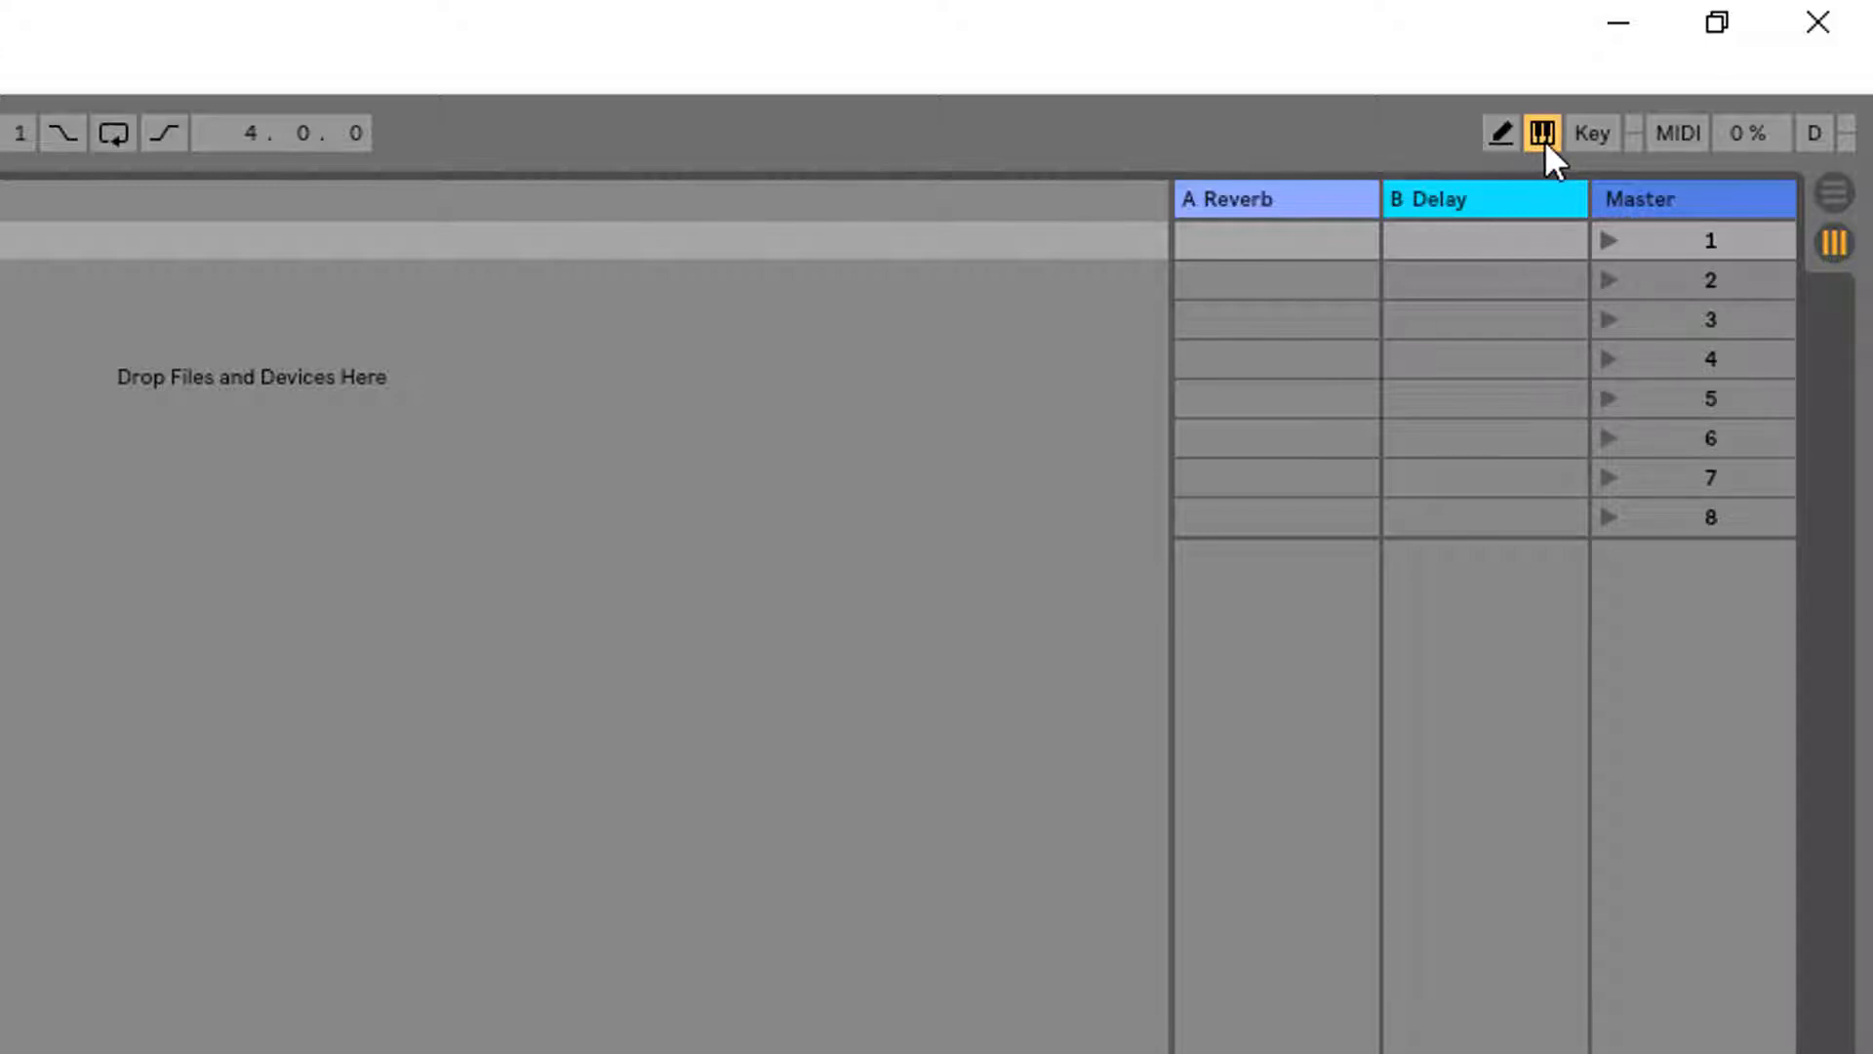
{"action": "key", "text": "m"}
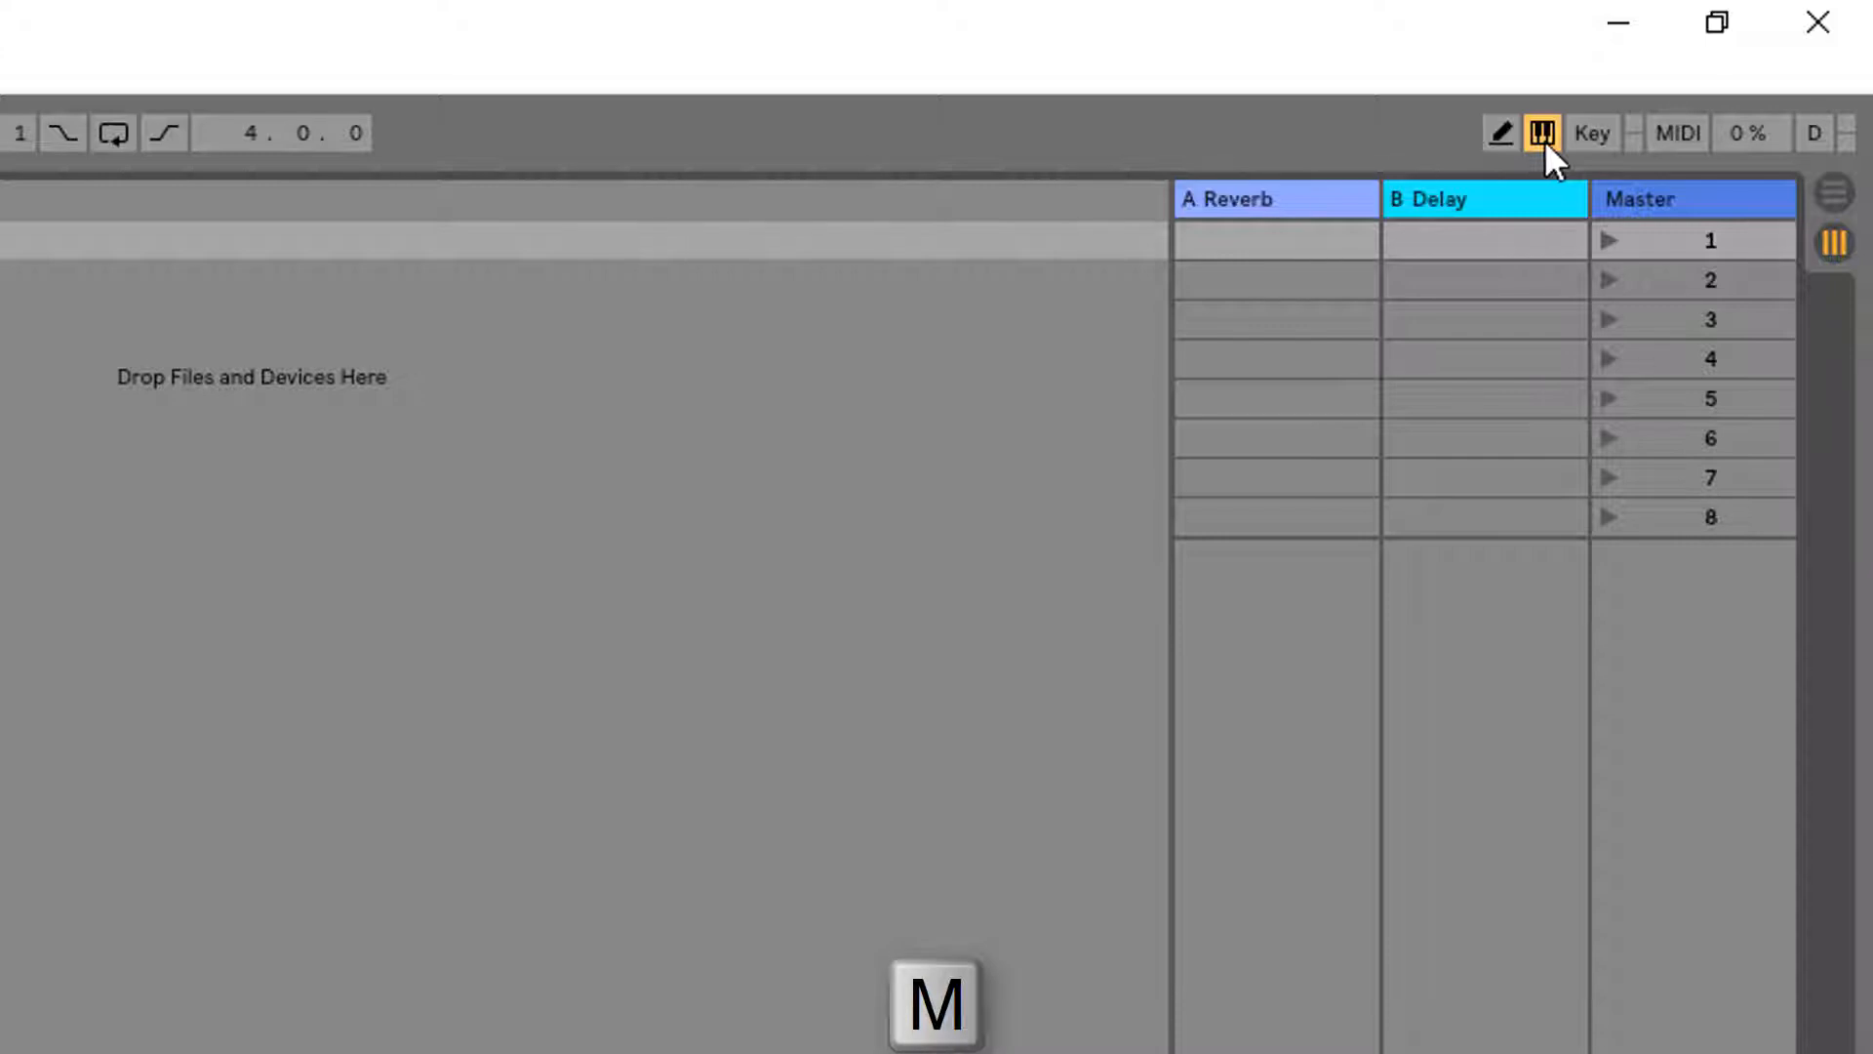
{"action": "key", "text": "m"}
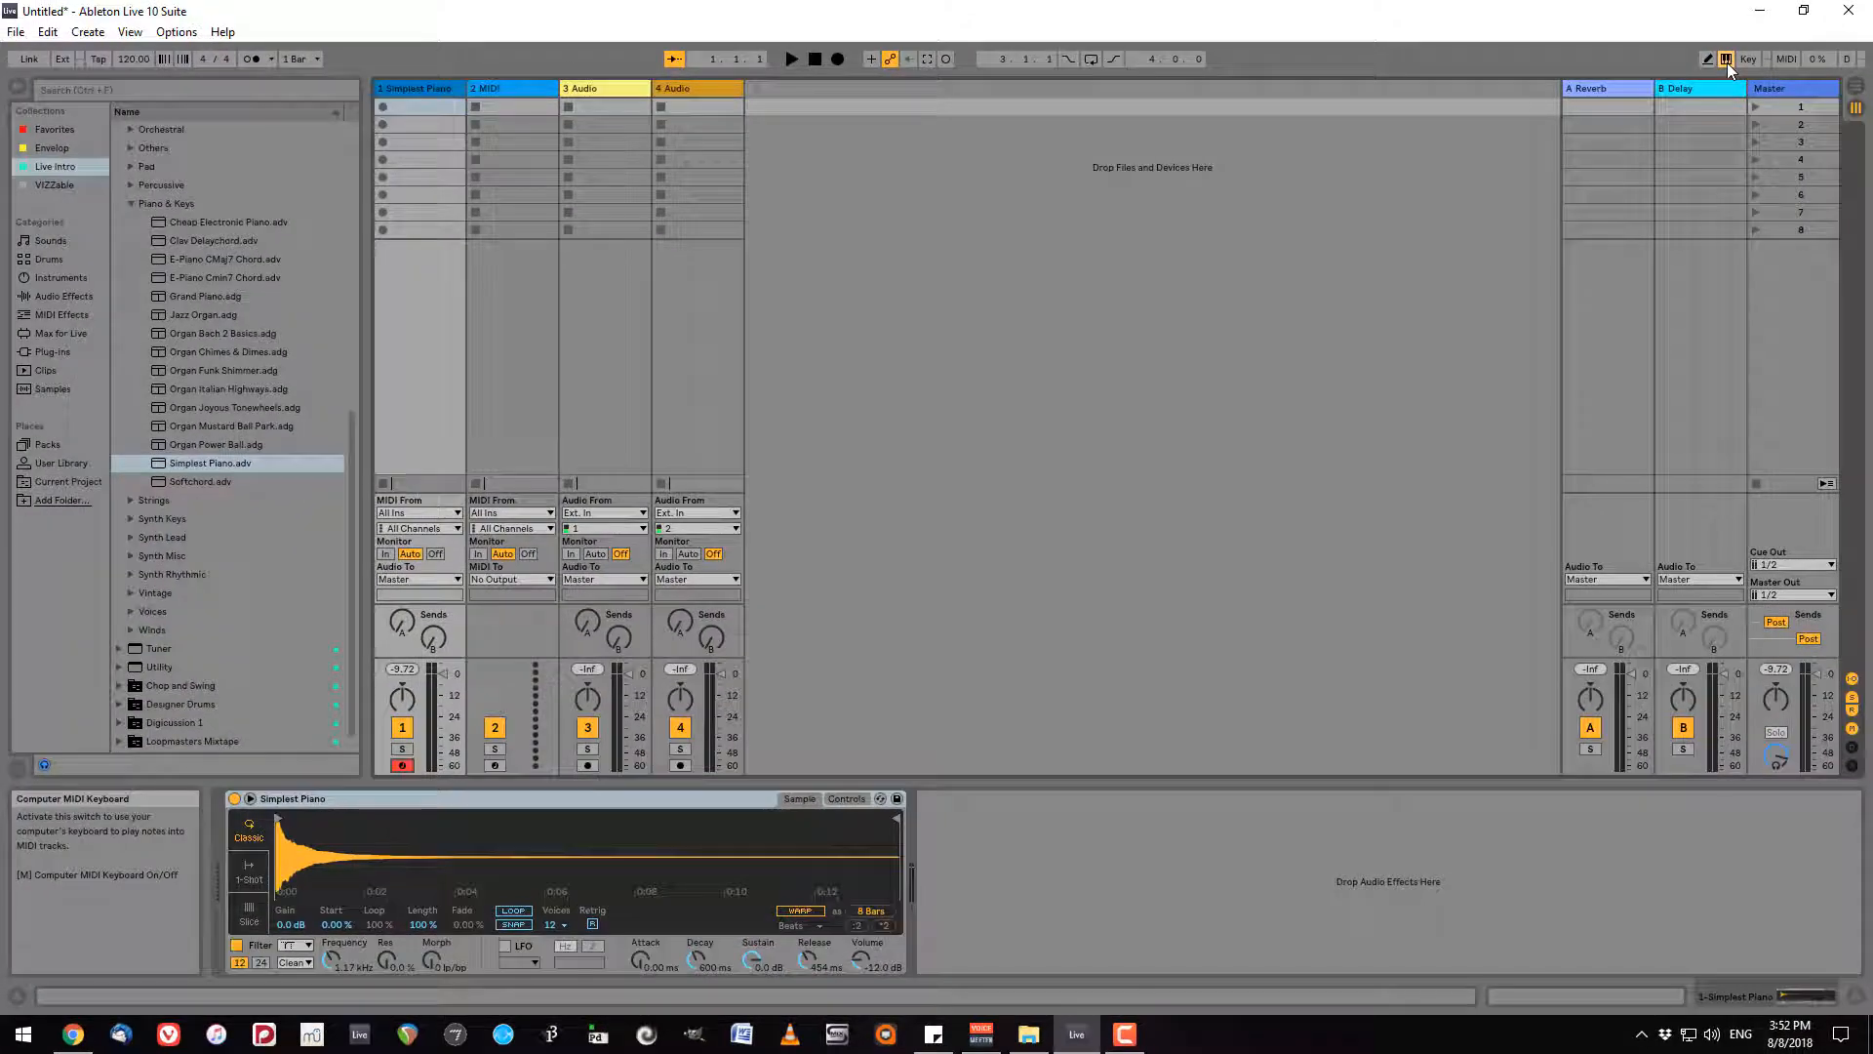
Test the piano by playing white and black notes on the computer keyboard, shifting the octave up and back down
{"action": "key", "text": "a"}
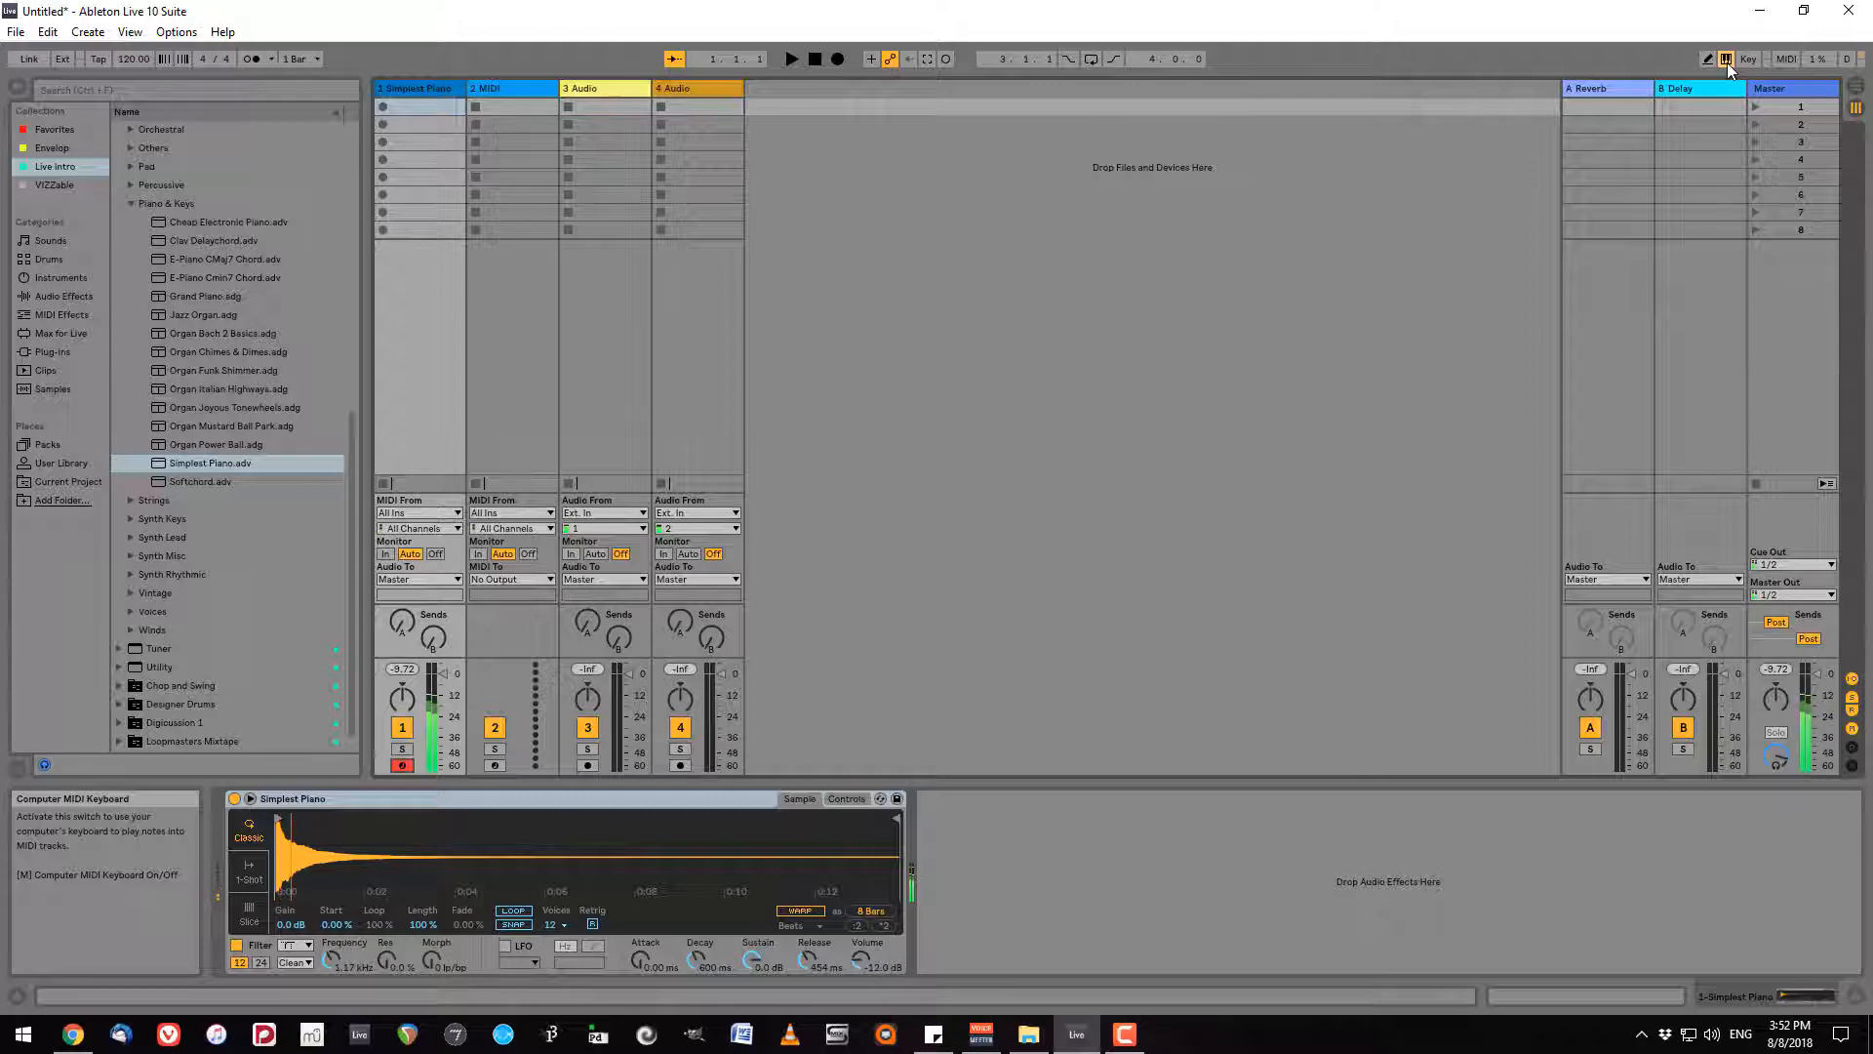
{"action": "key", "text": "l"}
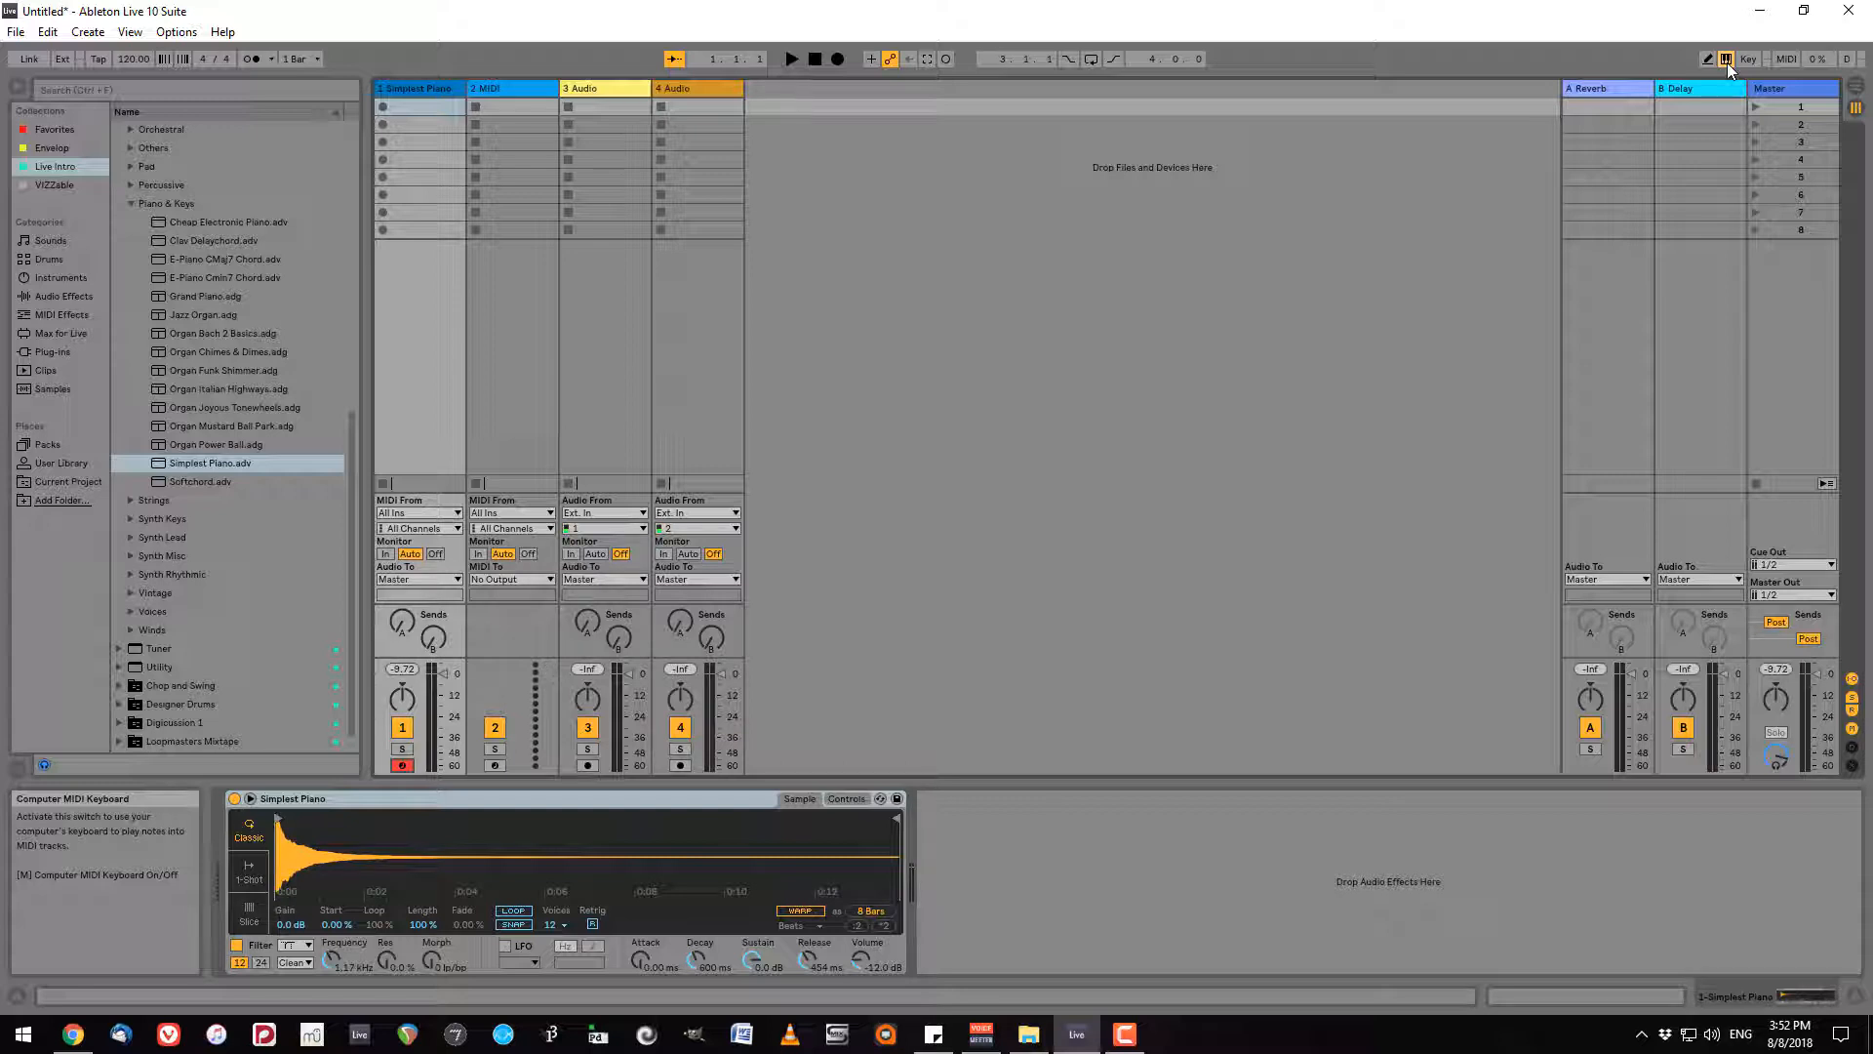
{"action": "key", "text": "w"}
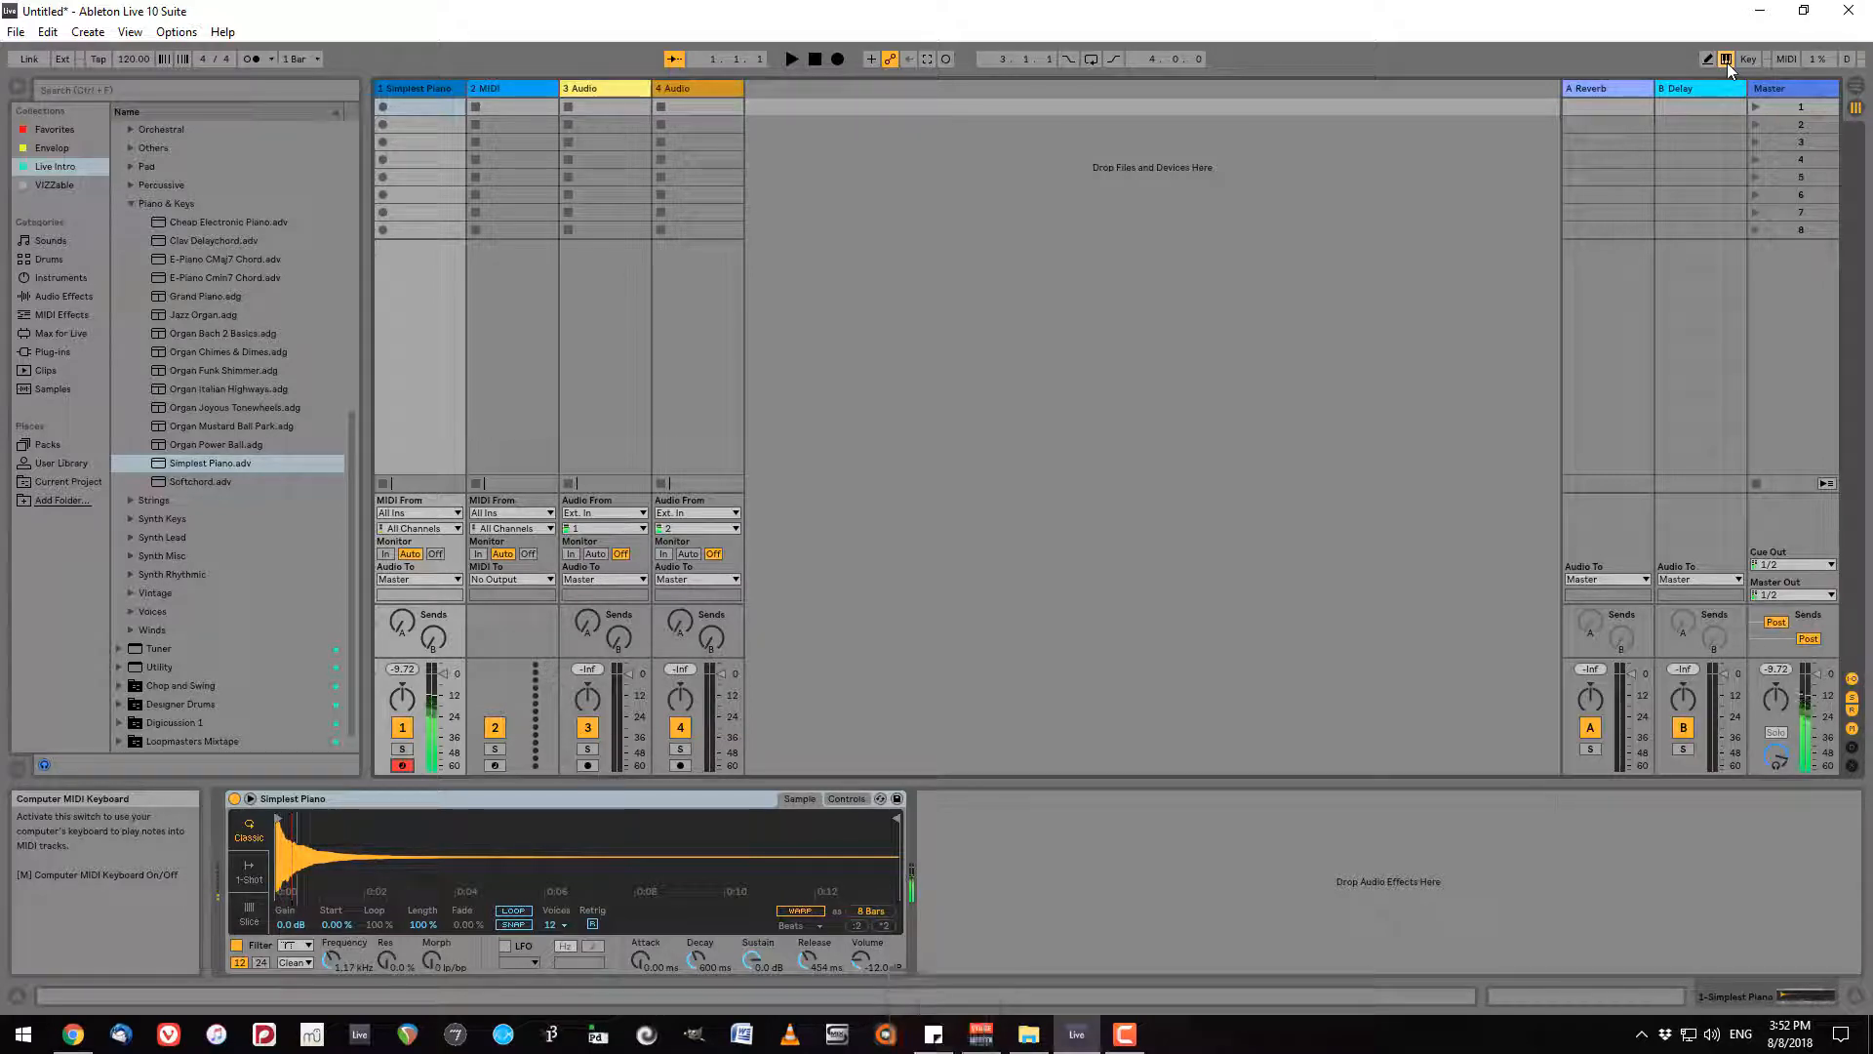
{"action": "key", "text": "o"}
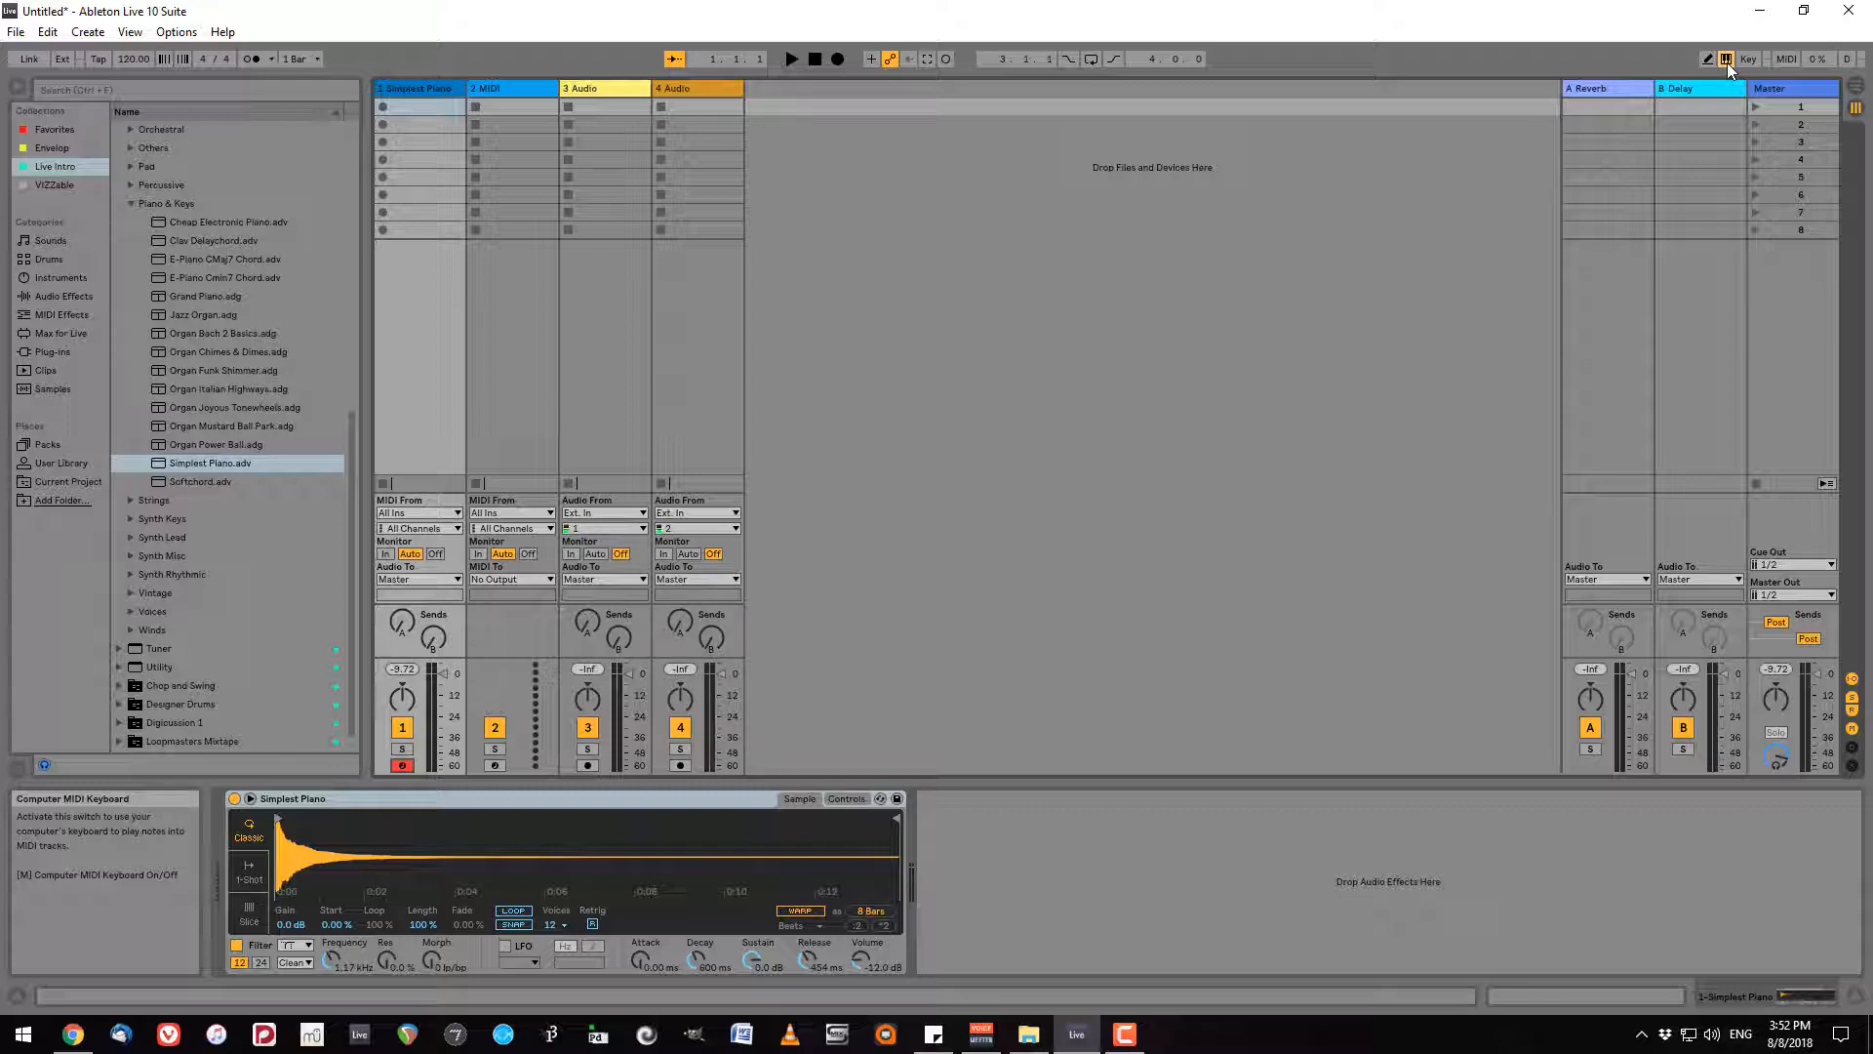
{"action": "key", "text": "a"}
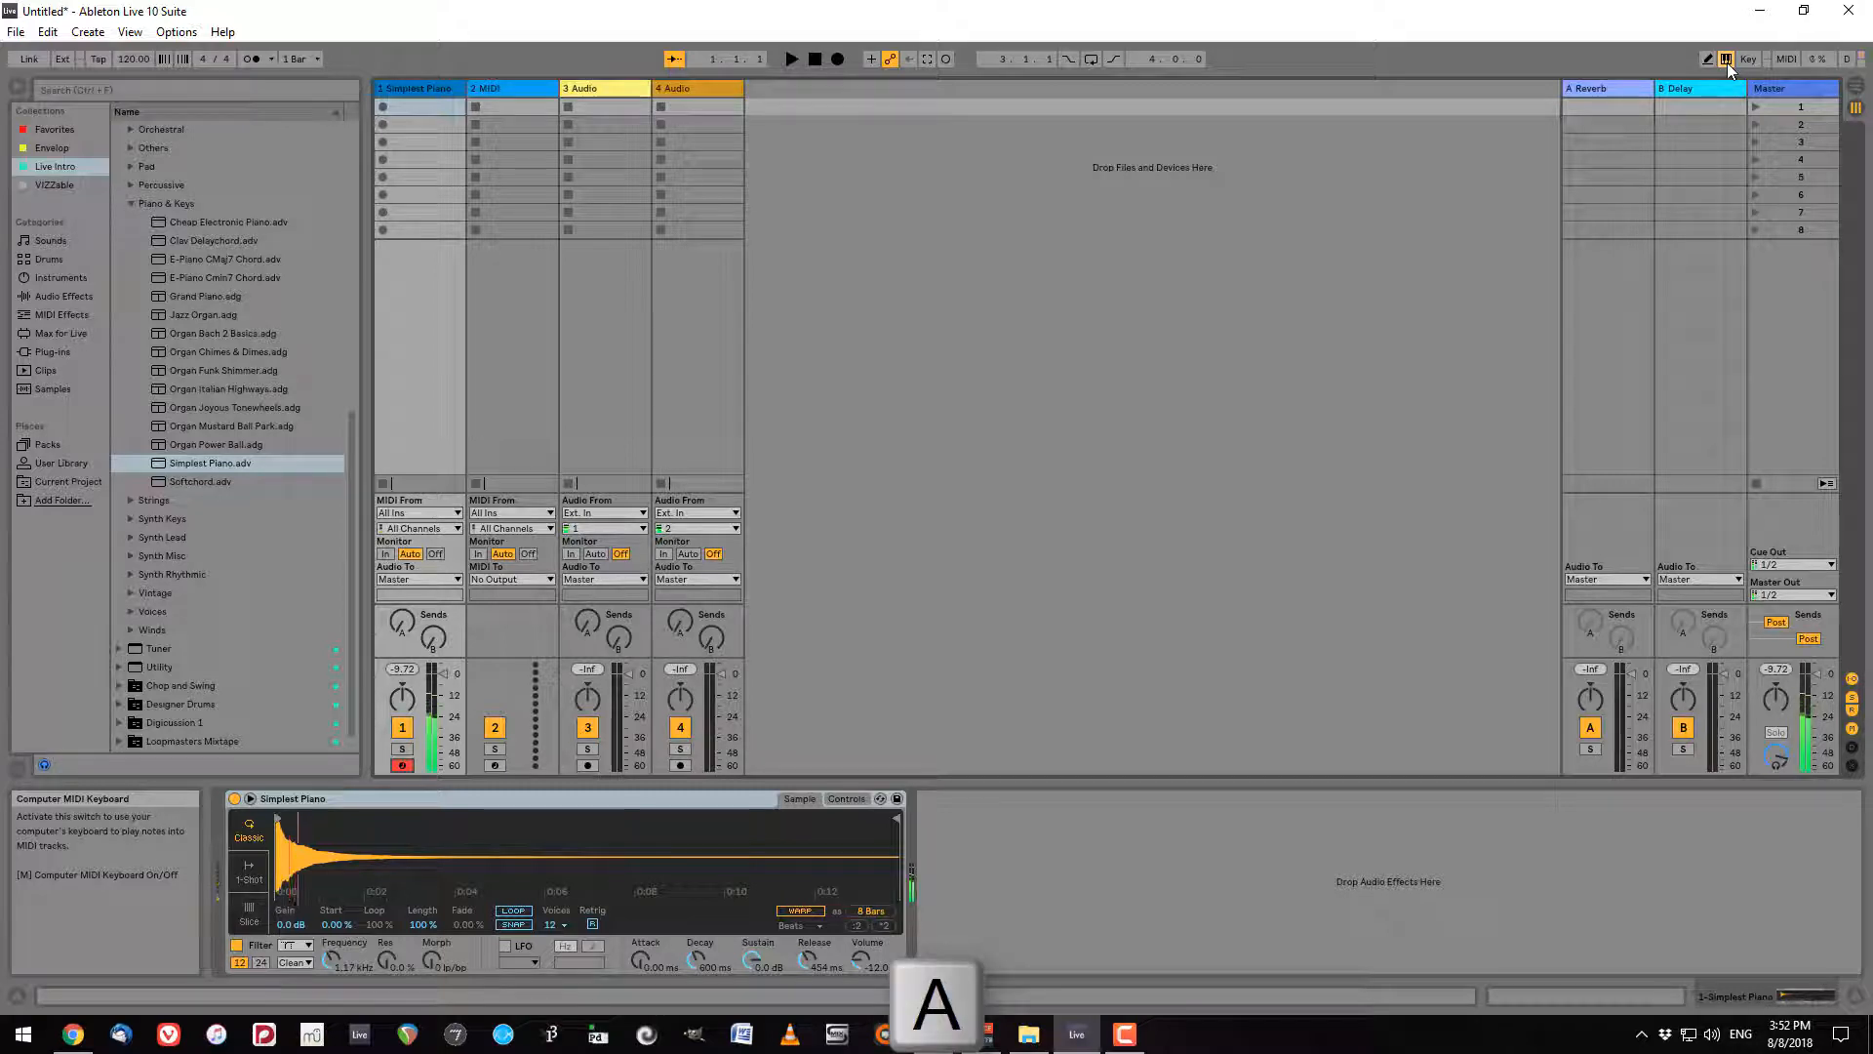
{"action": "key", "text": "x"}
{"action": "key", "text": "a"}
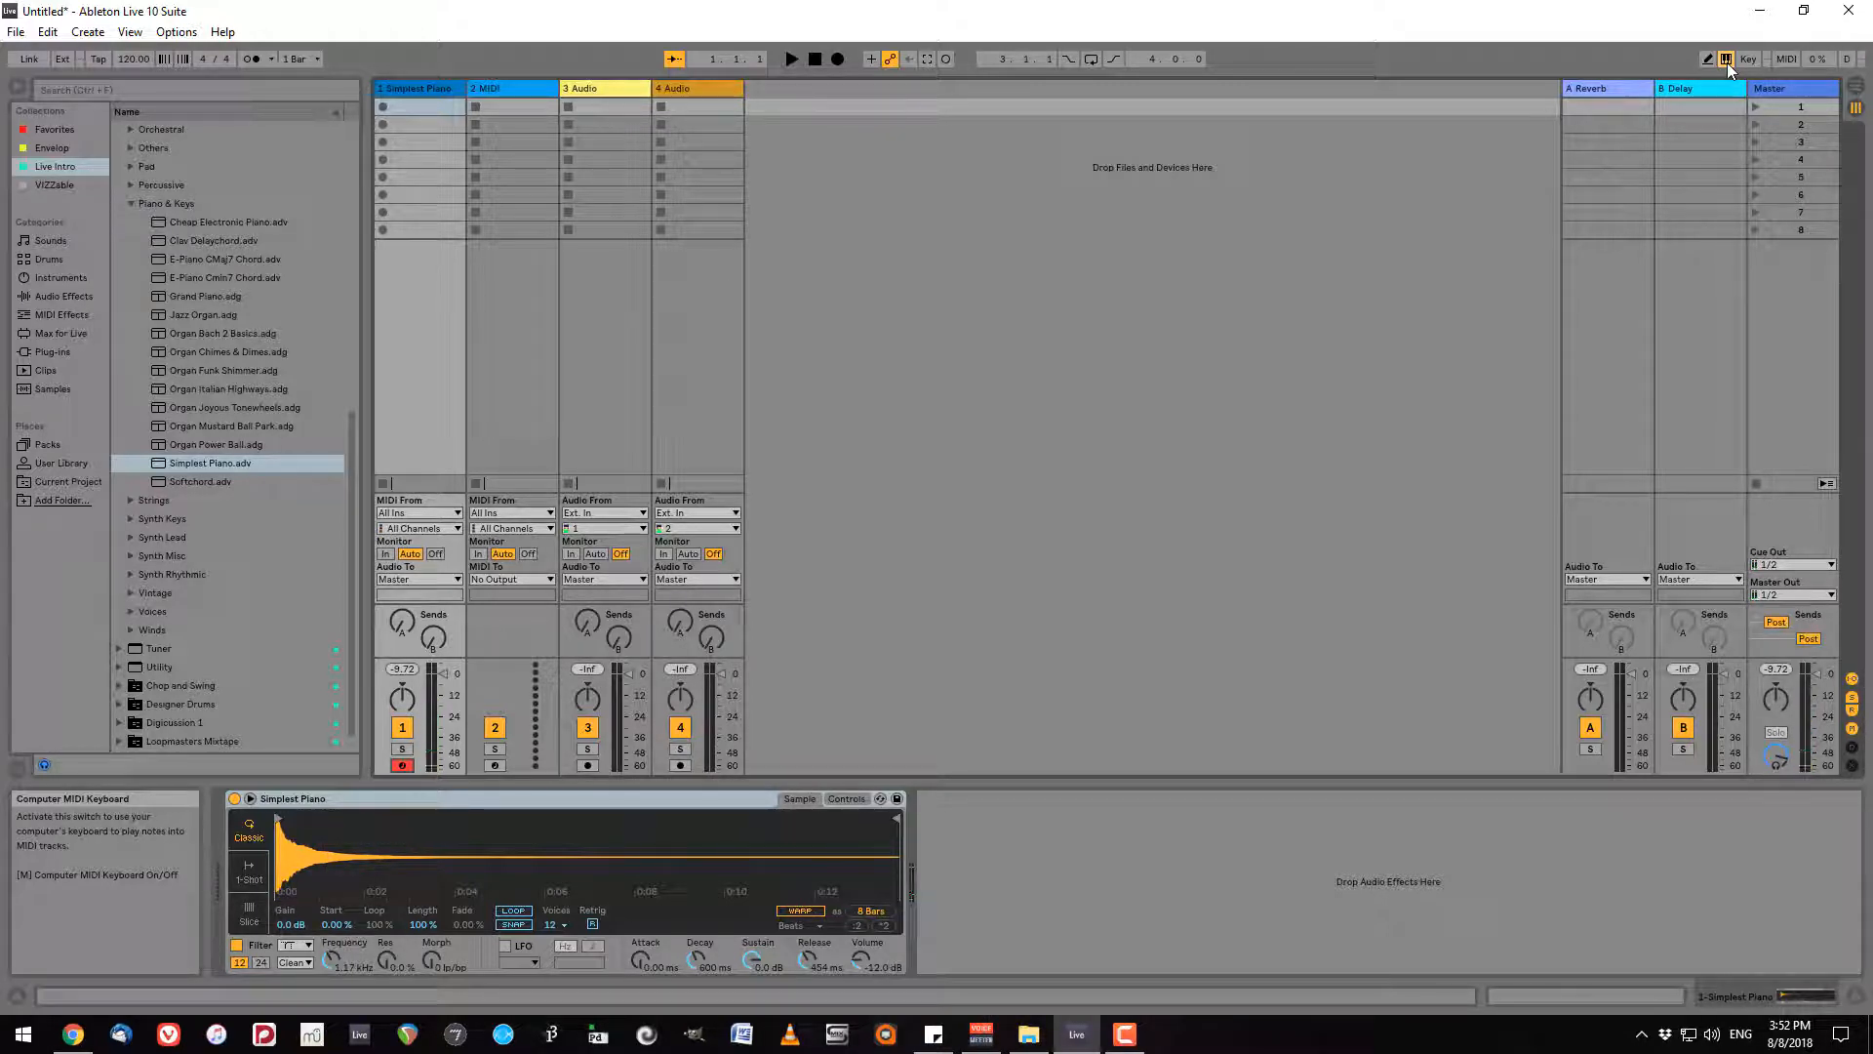
{"action": "key", "text": "a"}
{"action": "key", "text": "z"}
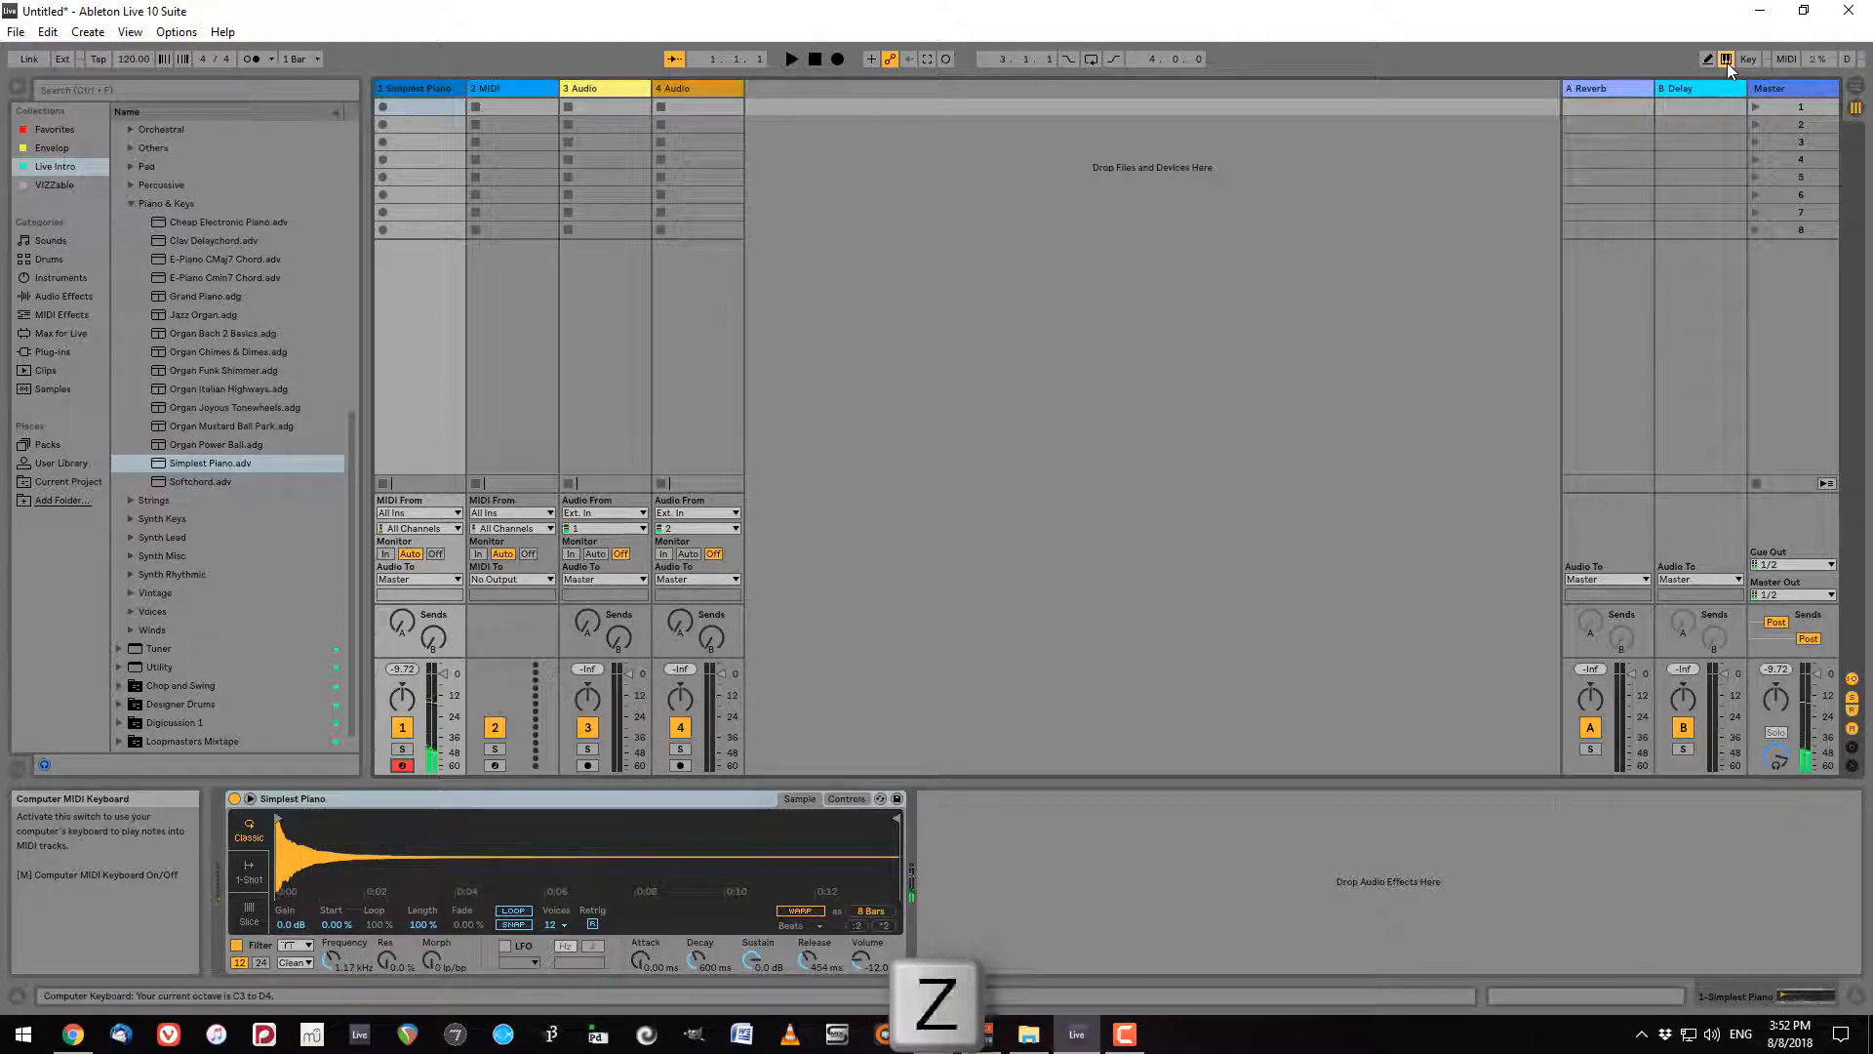
{"action": "key", "text": "a"}
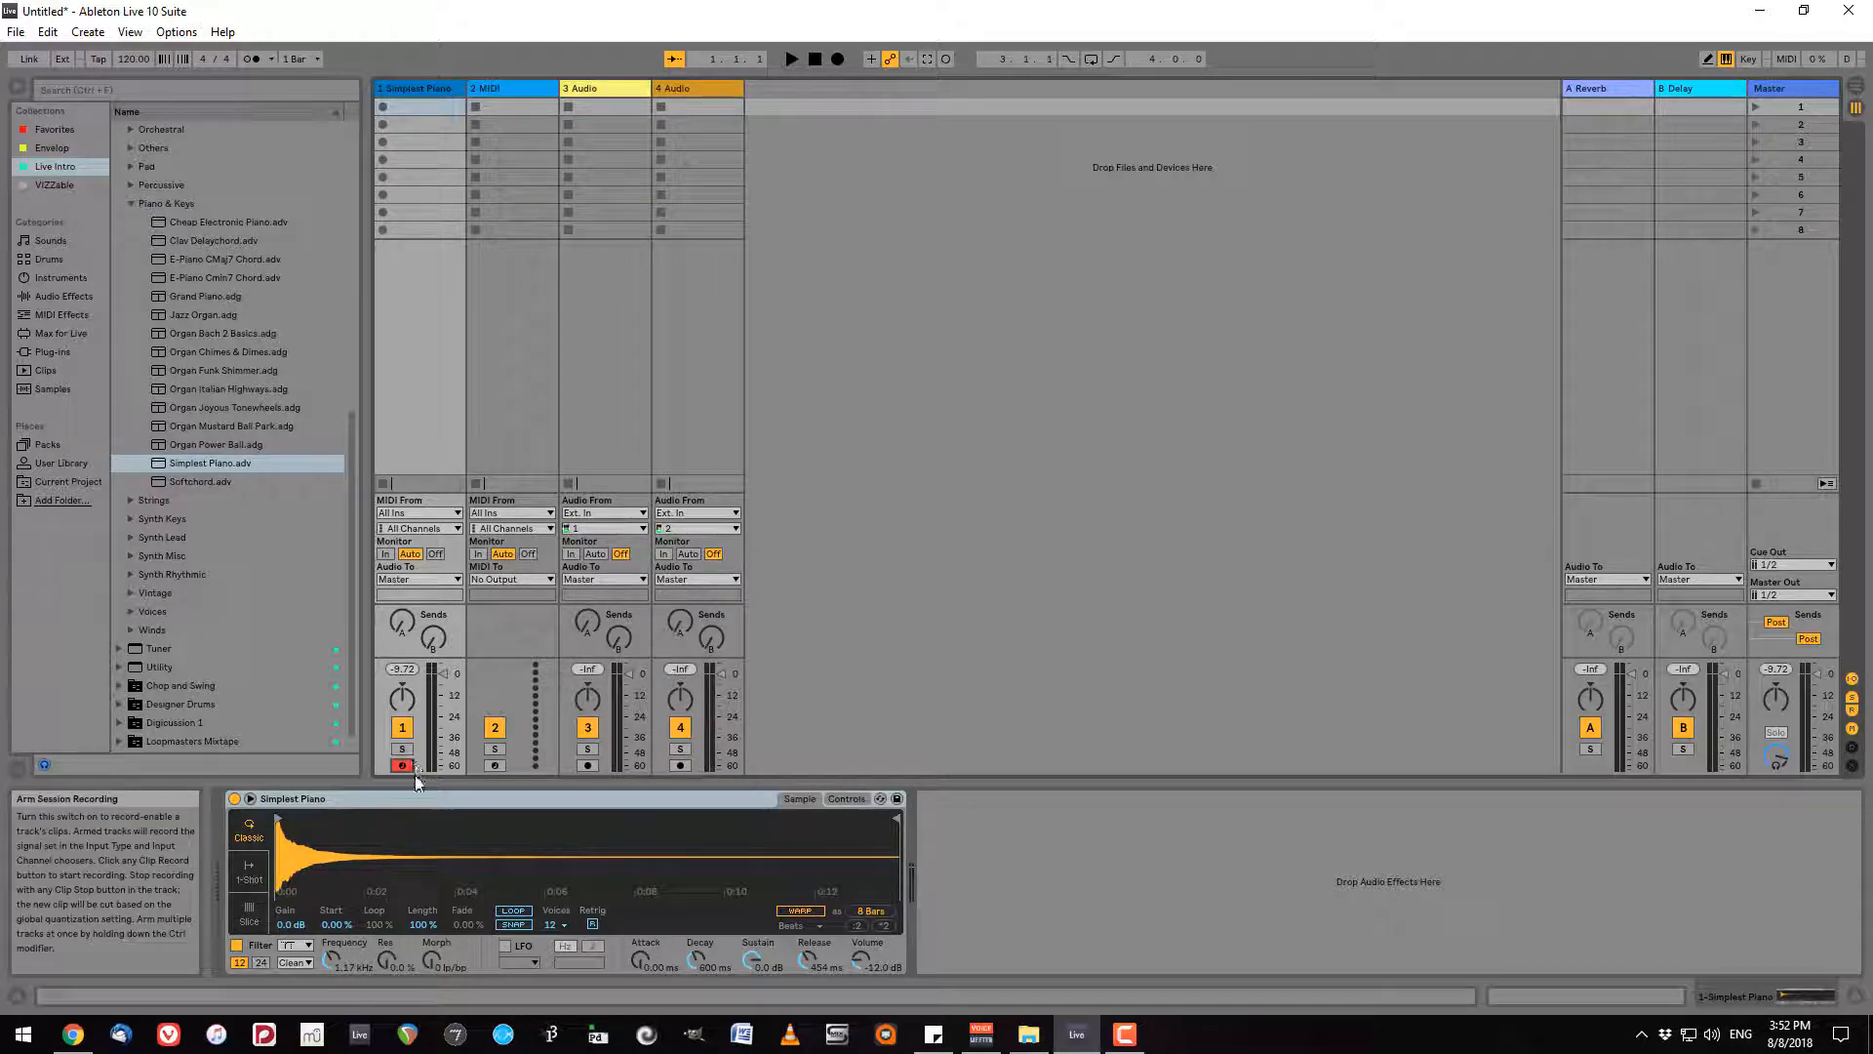
Record a short piano clip into the Simplest Piano track's first slot, then stop the transport and the clip
{"action": "left_click", "coordinate": [383, 108]}
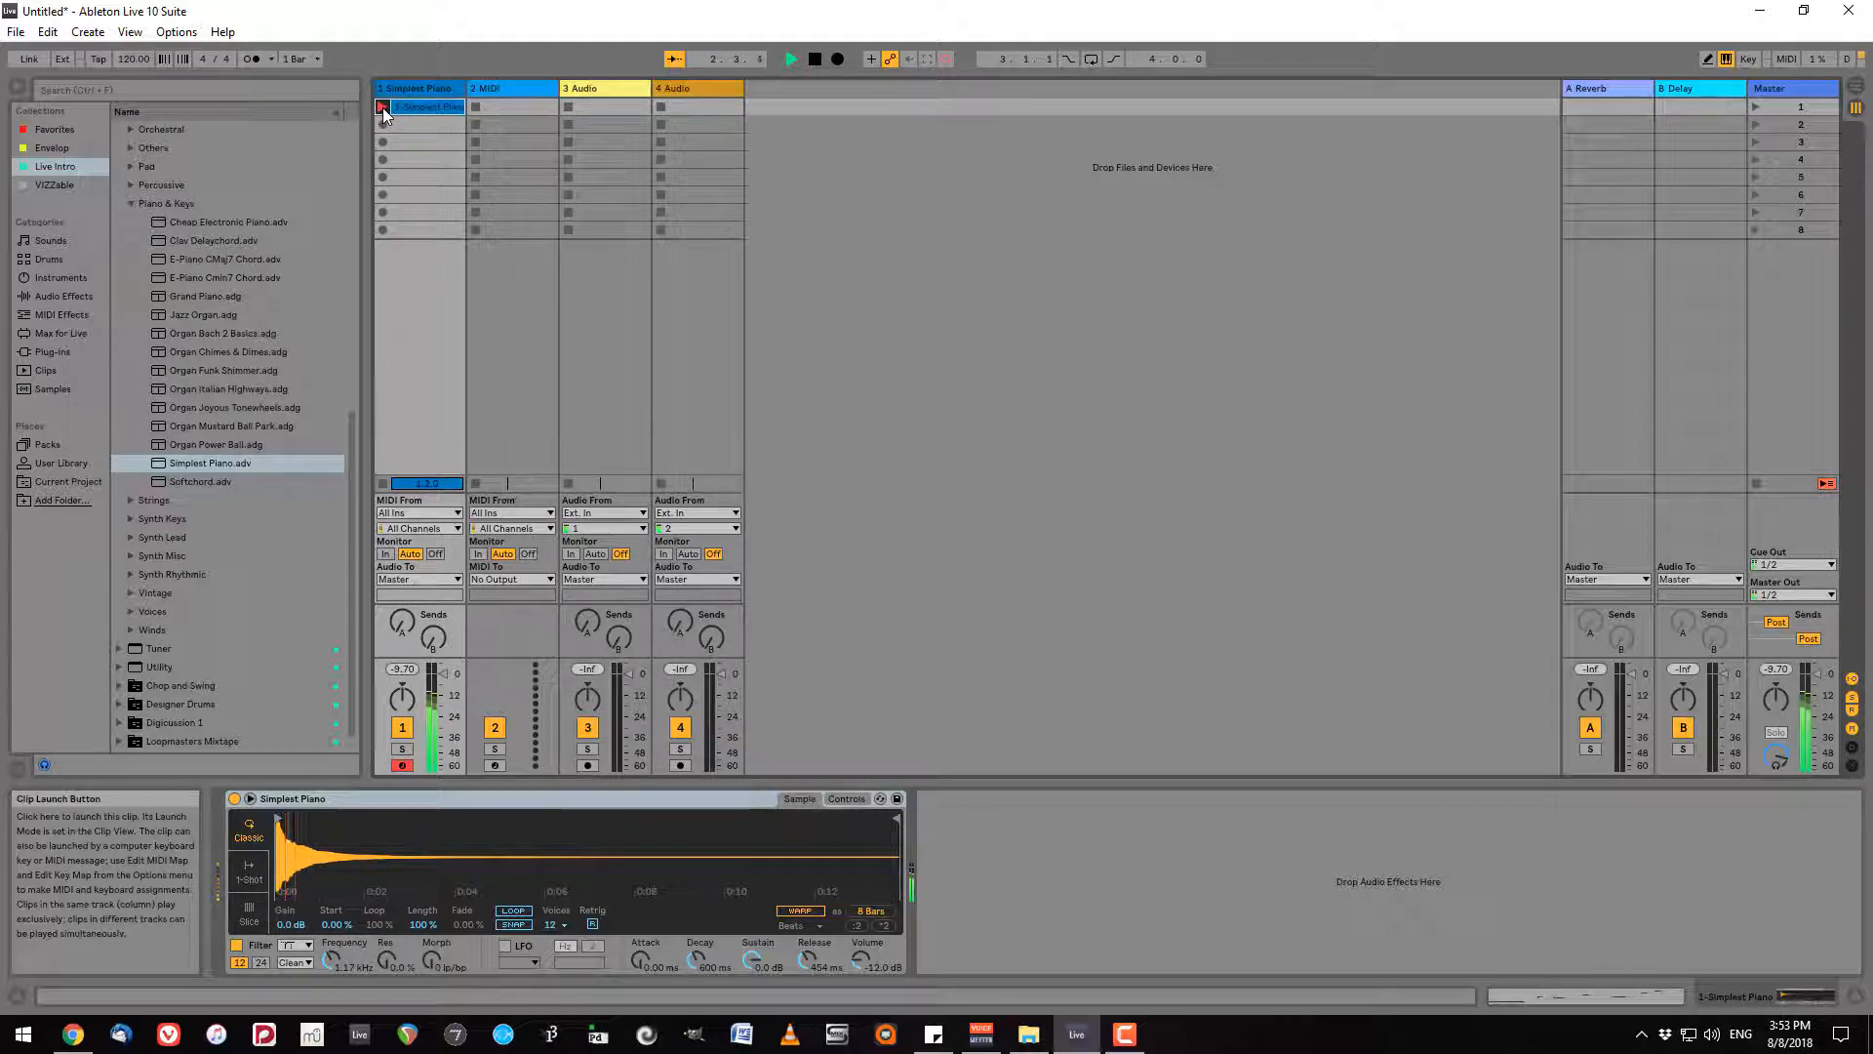
{"action": "key", "text": "space"}
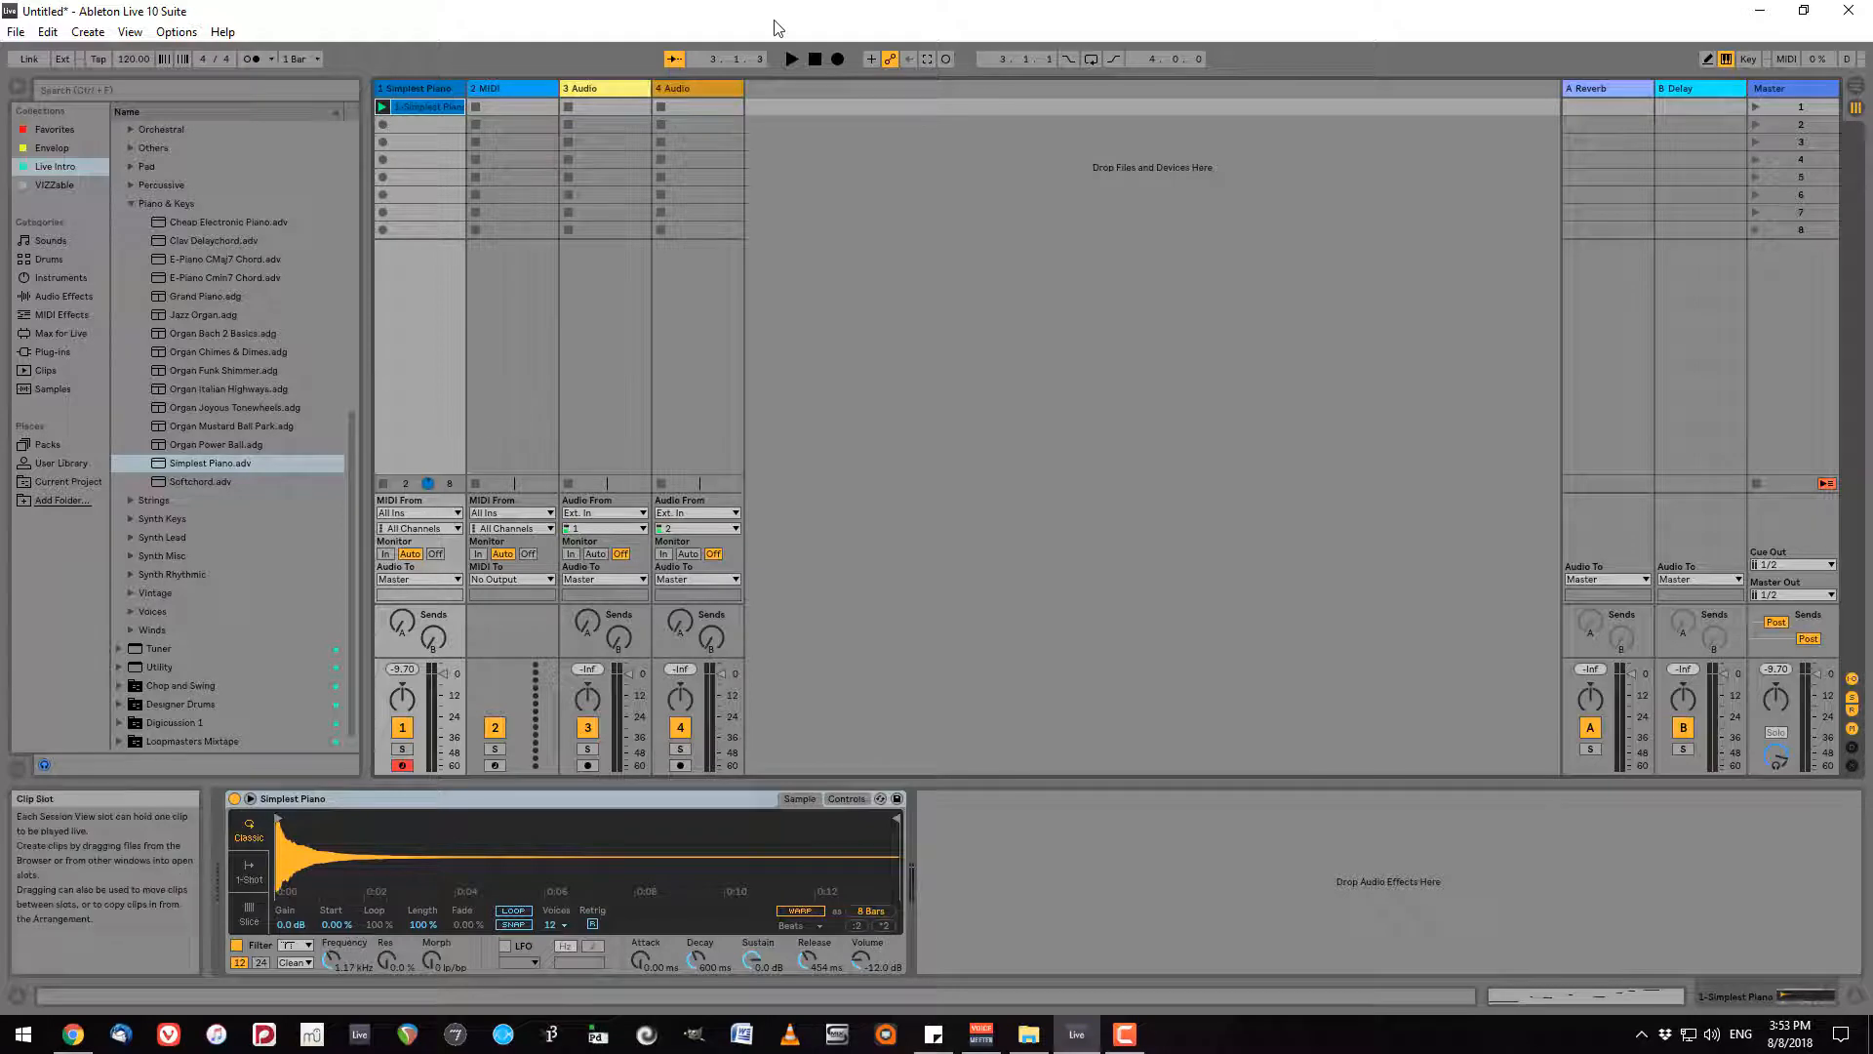
{"action": "left_click", "coordinate": [382, 485]}
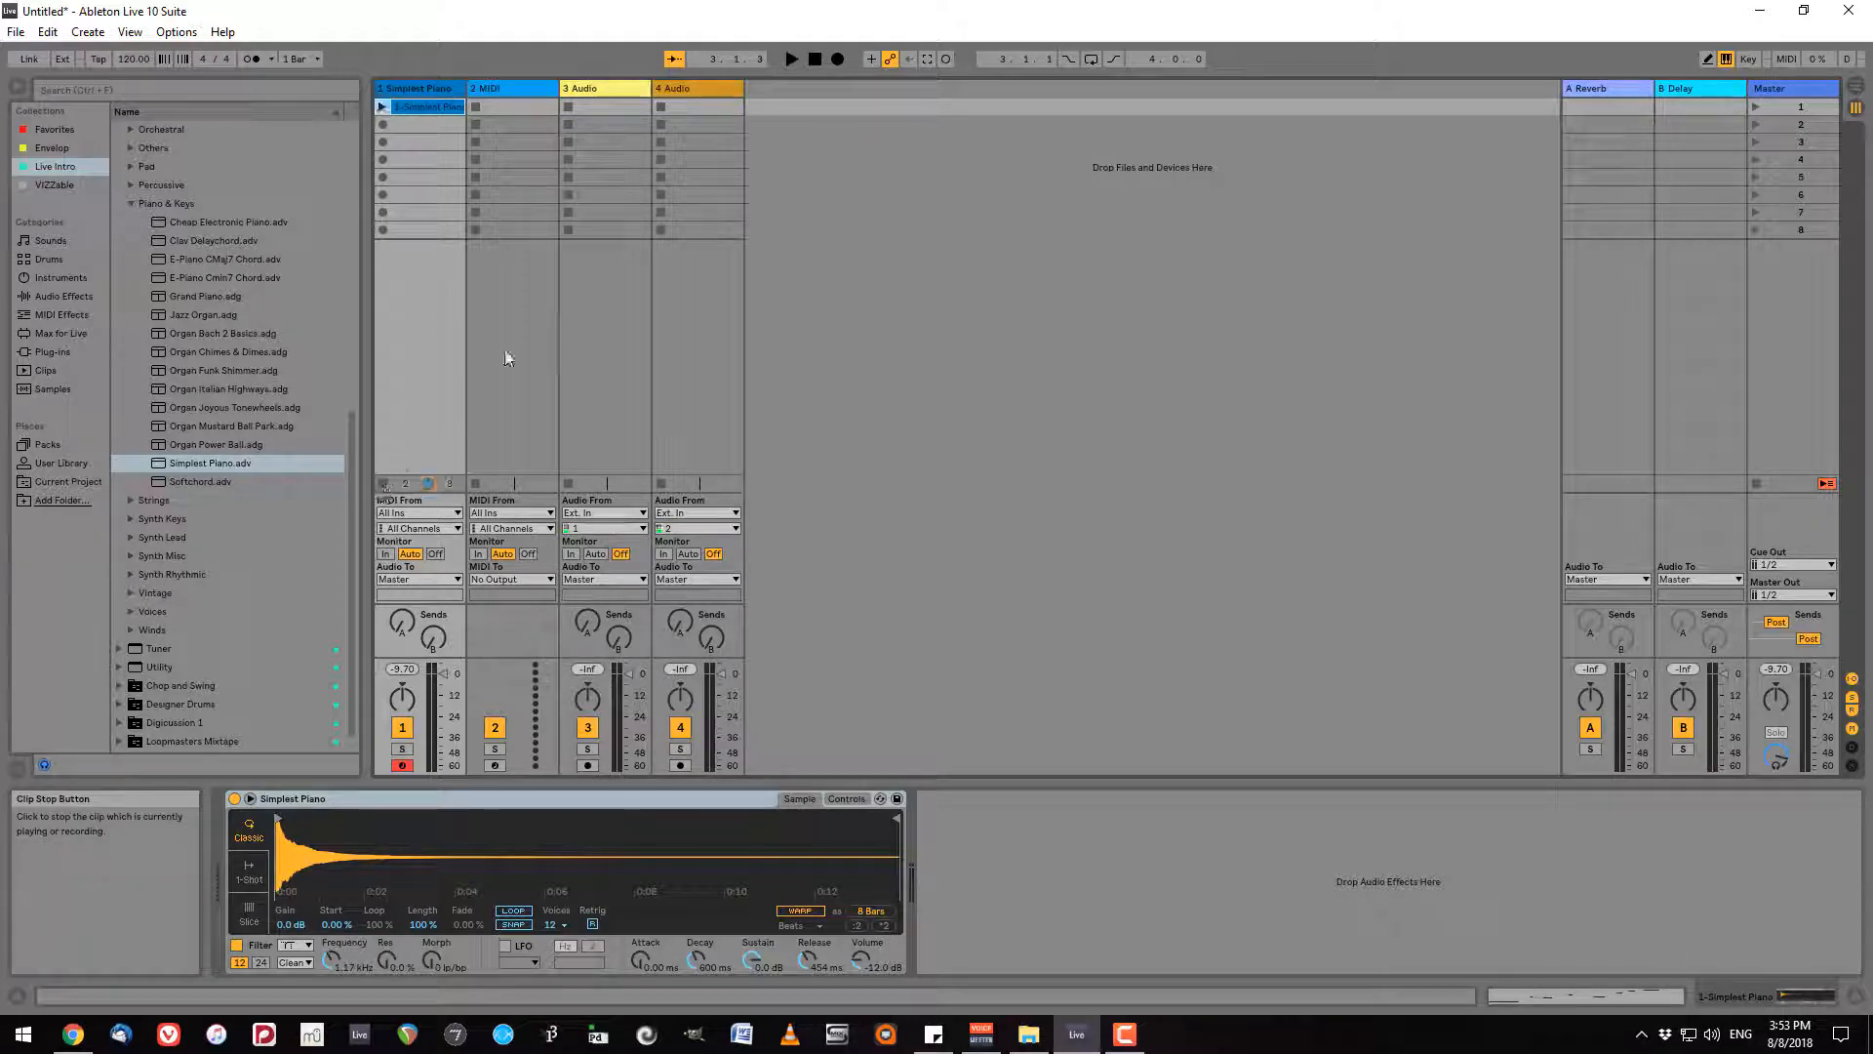
Record a short piano take into the arrangement, stop the transport and show the Arrangement View
{"action": "left_click", "coordinate": [837, 61]}
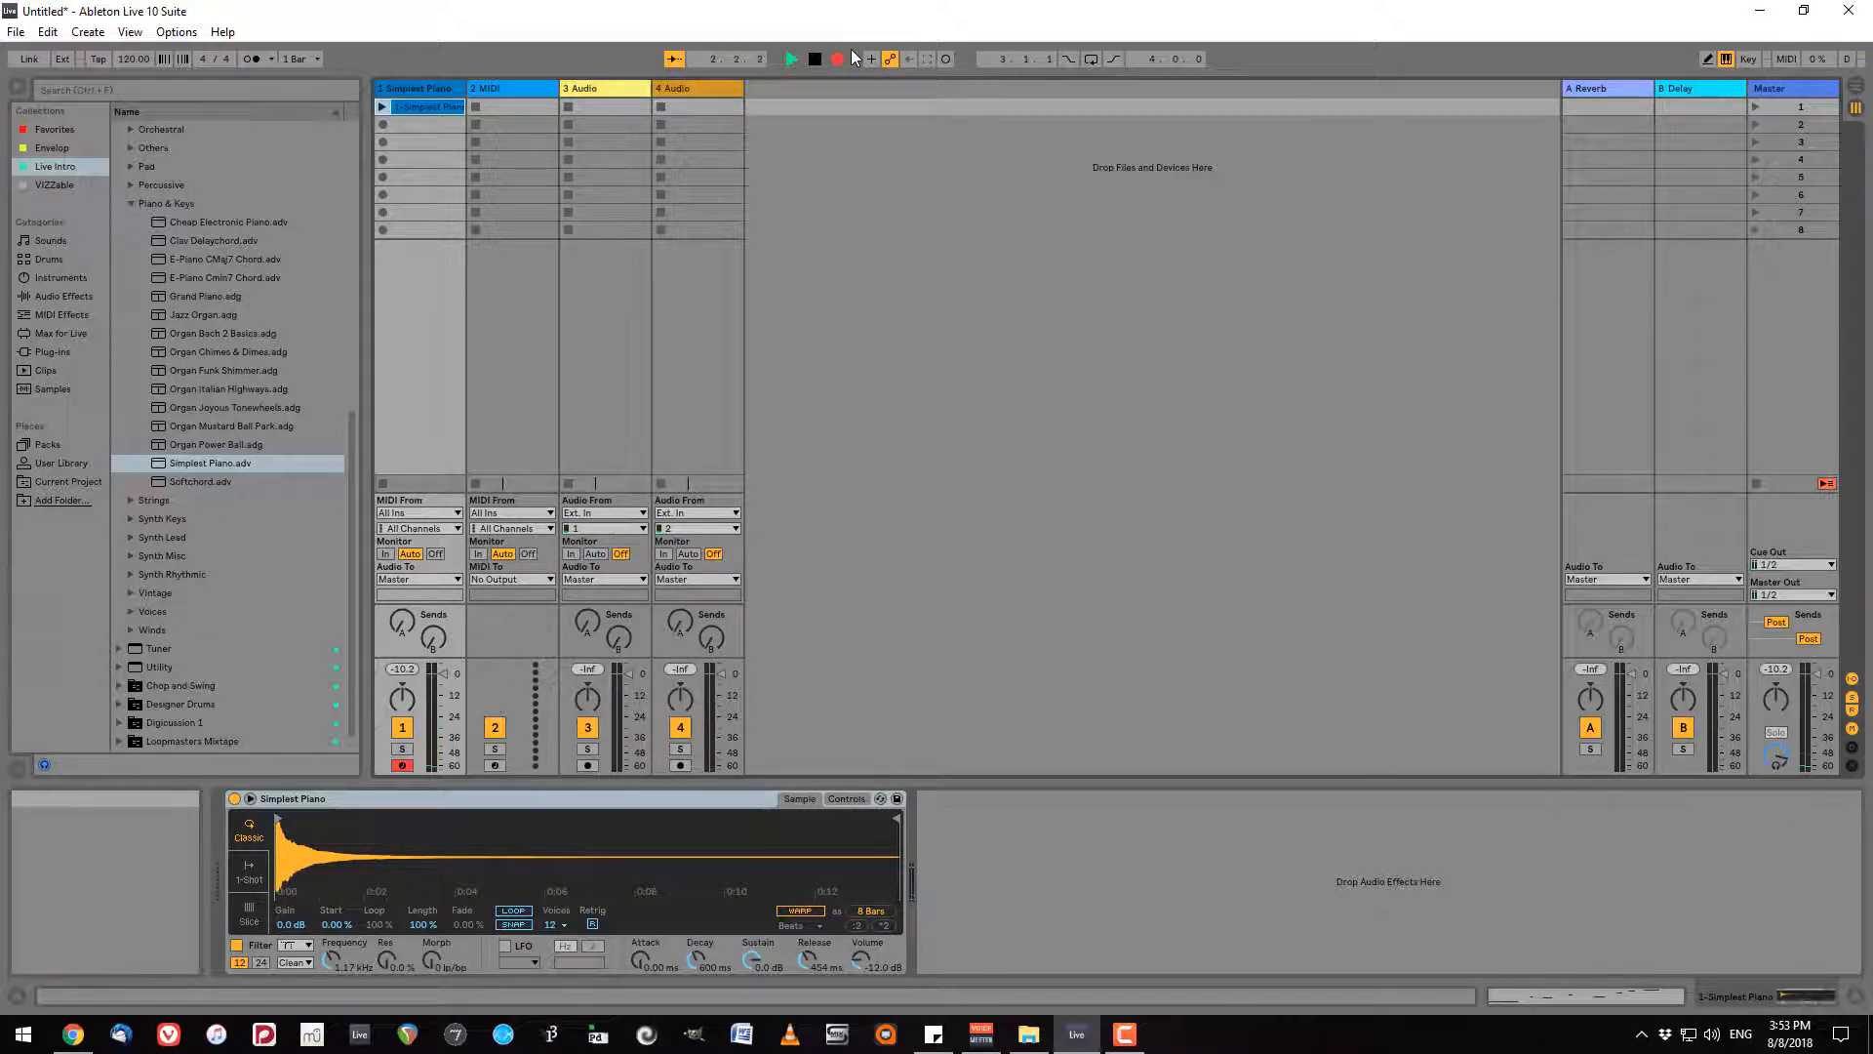
{"action": "key", "text": "space"}
{"action": "key", "text": "Tab"}
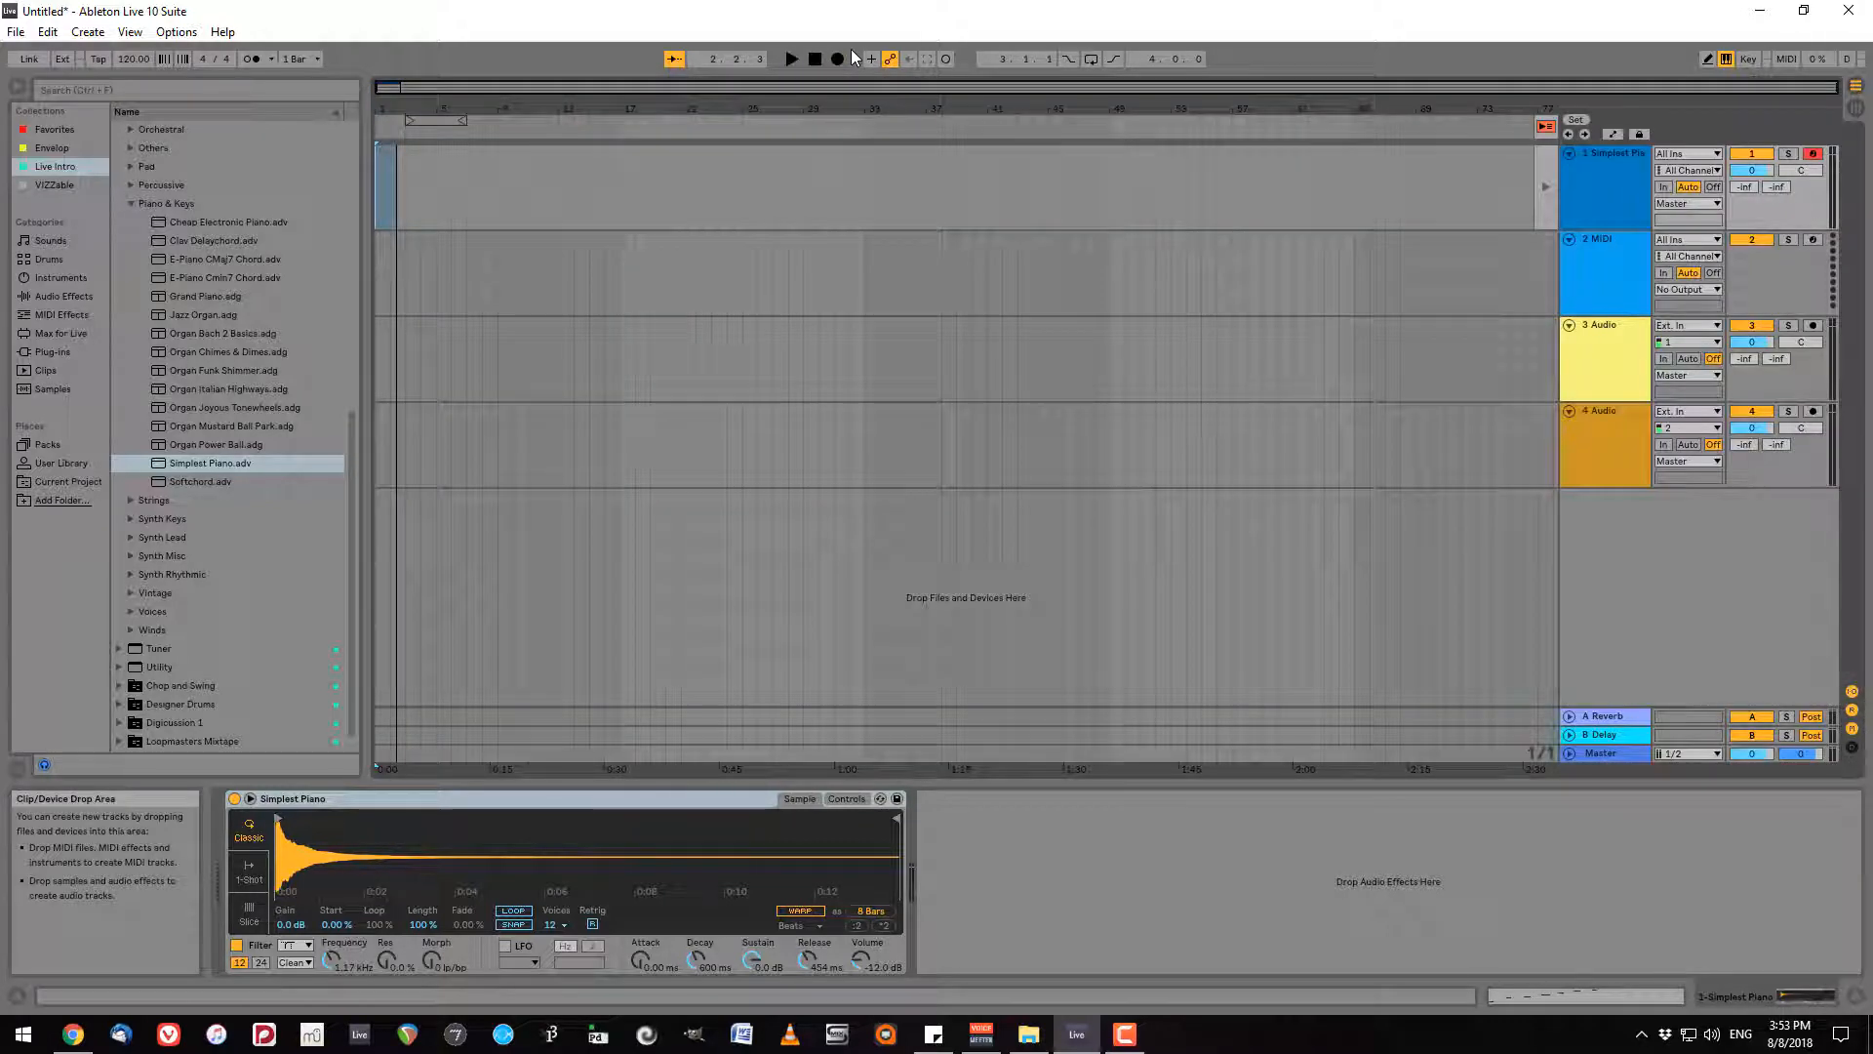
{"action": "key", "text": "Tab"}
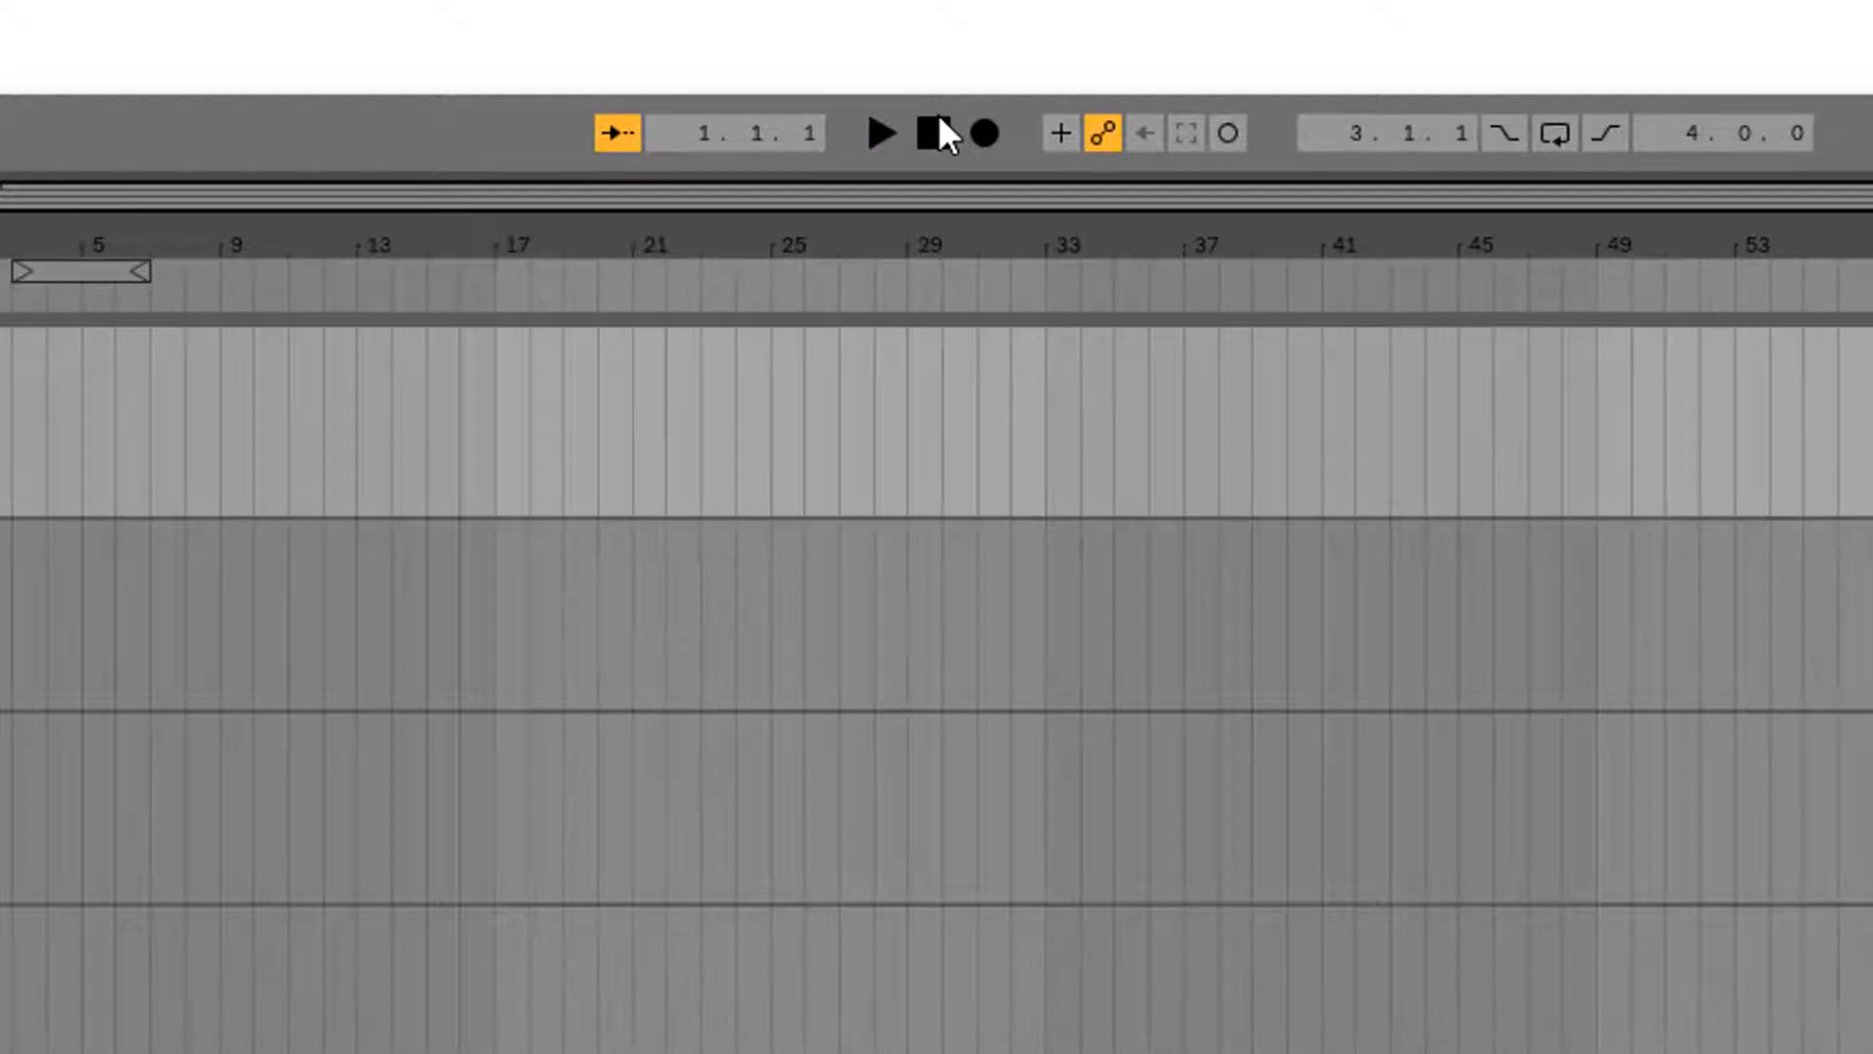
Play back the recorded piano clip in the arrangement, stop it and select the clip
{"action": "key", "text": "space"}
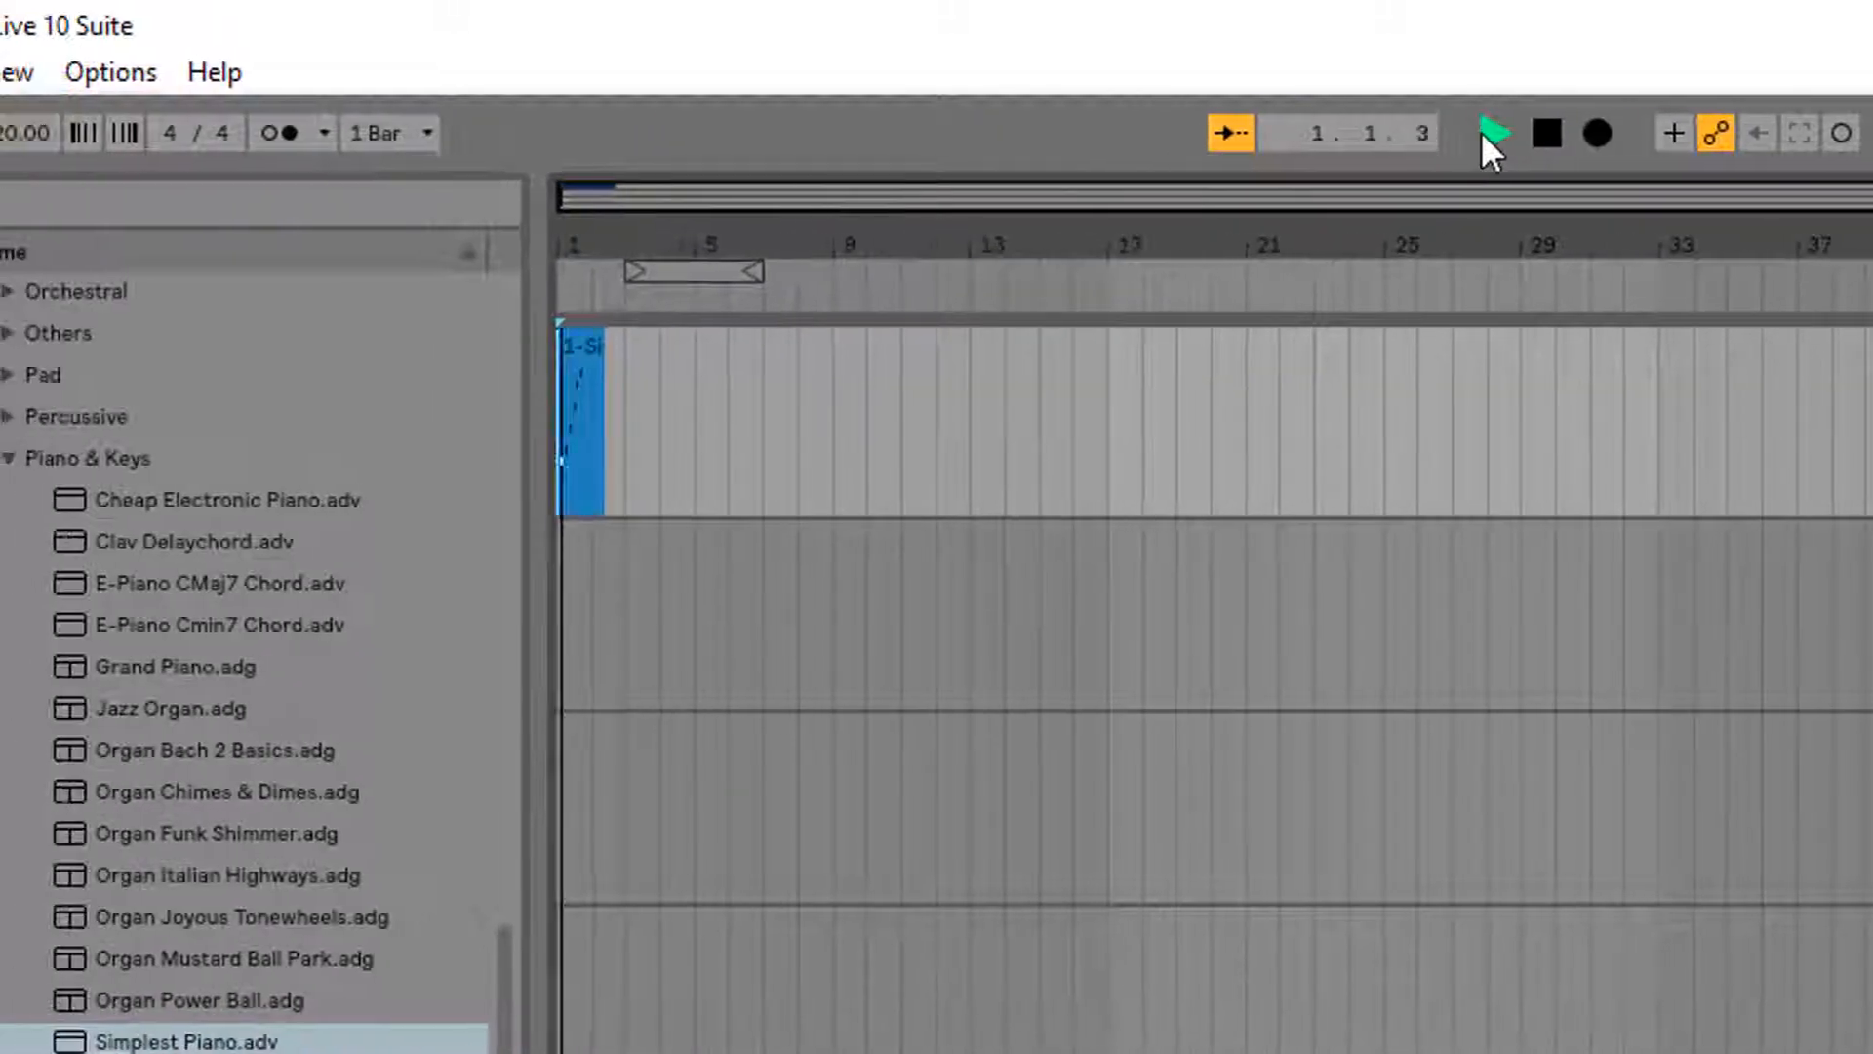
{"action": "left_click", "coordinate": [1546, 142]}
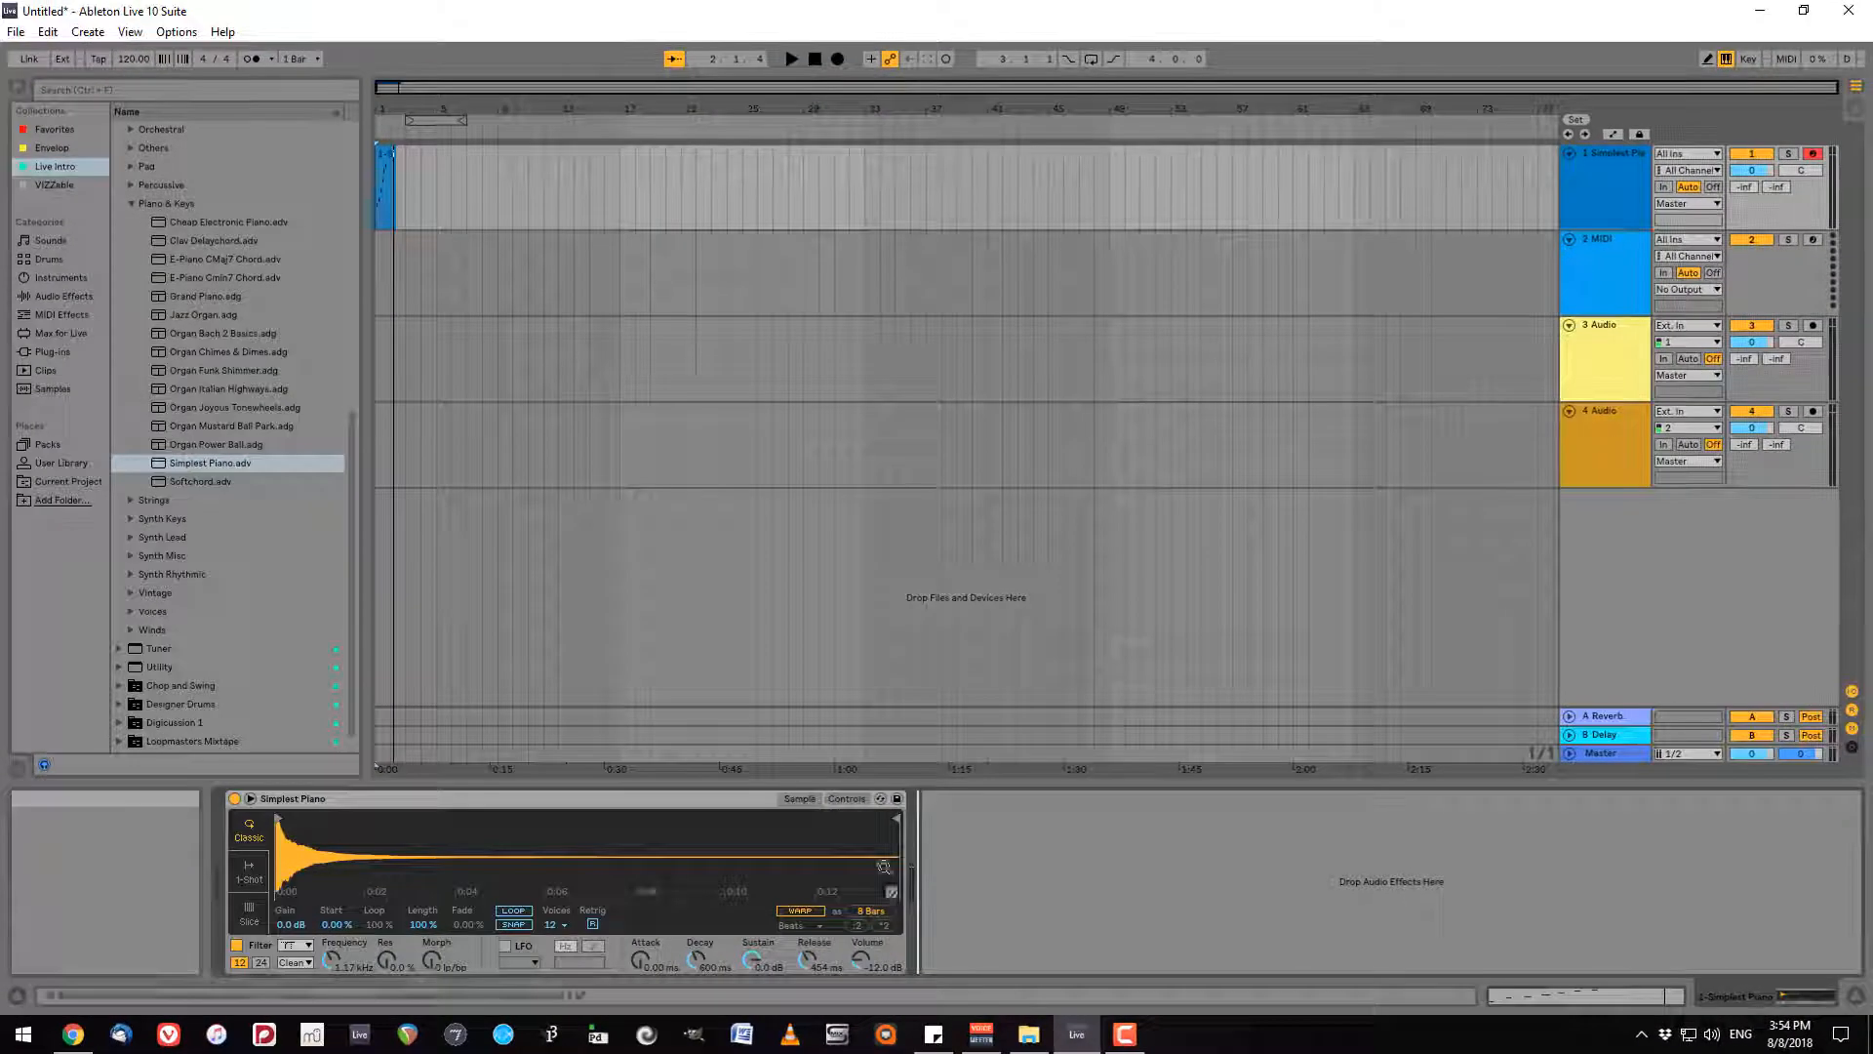
{"action": "left_click", "coordinate": [406, 184]}
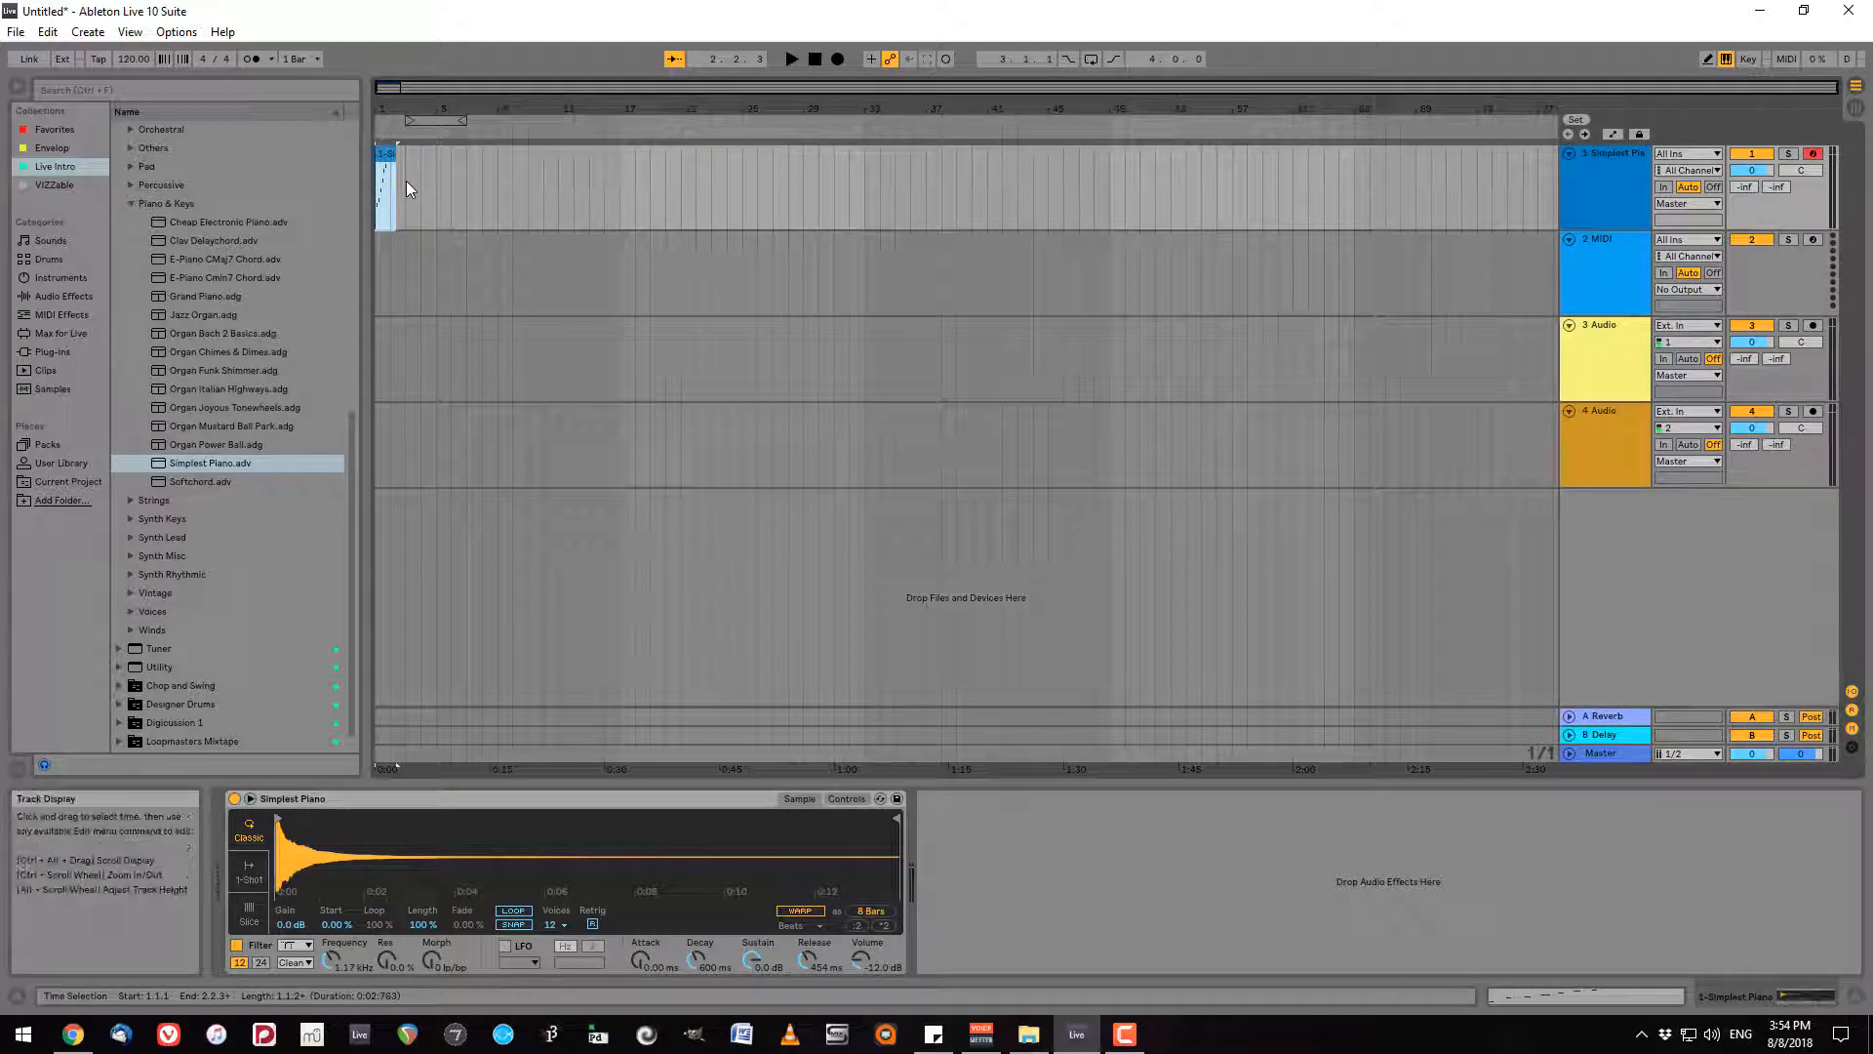
Return to the Session View and switch between the recorded clip's notes and the Simplest Piano device, ending on the notes
{"action": "key", "text": "Tab"}
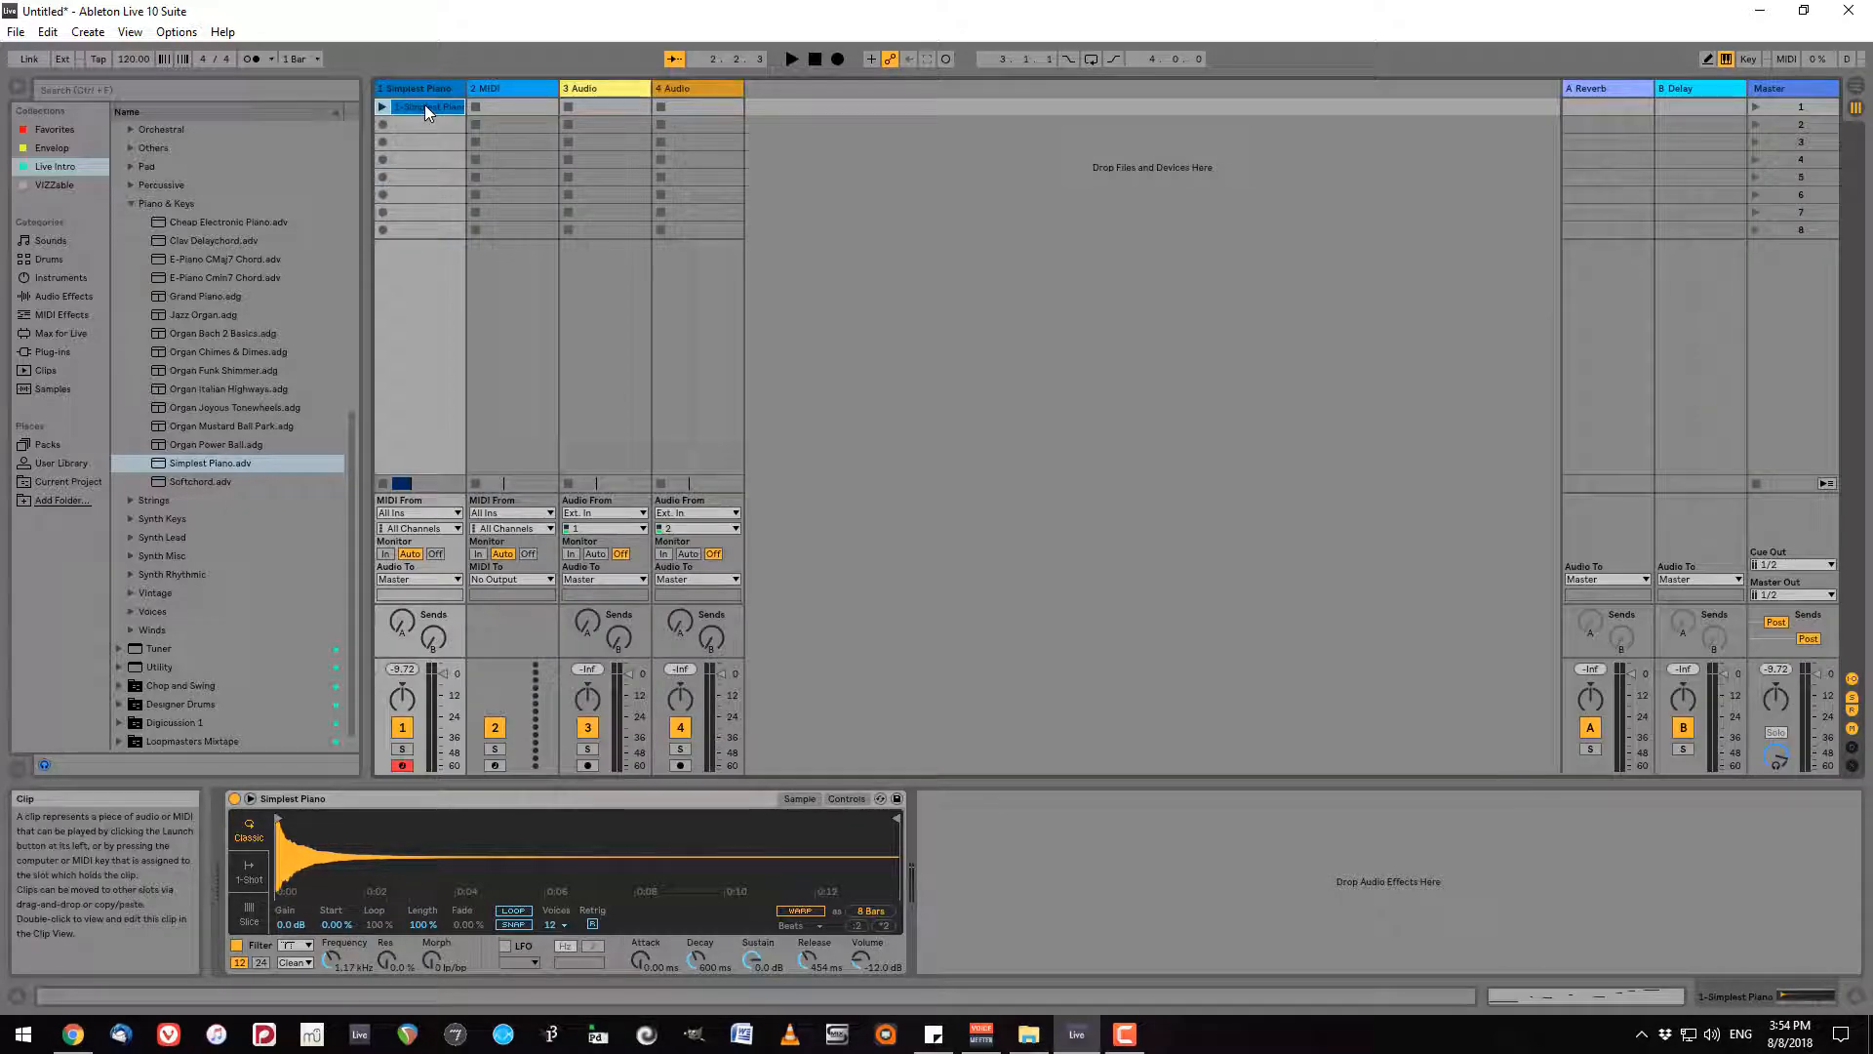
{"action": "key", "text": "shift+Tab"}
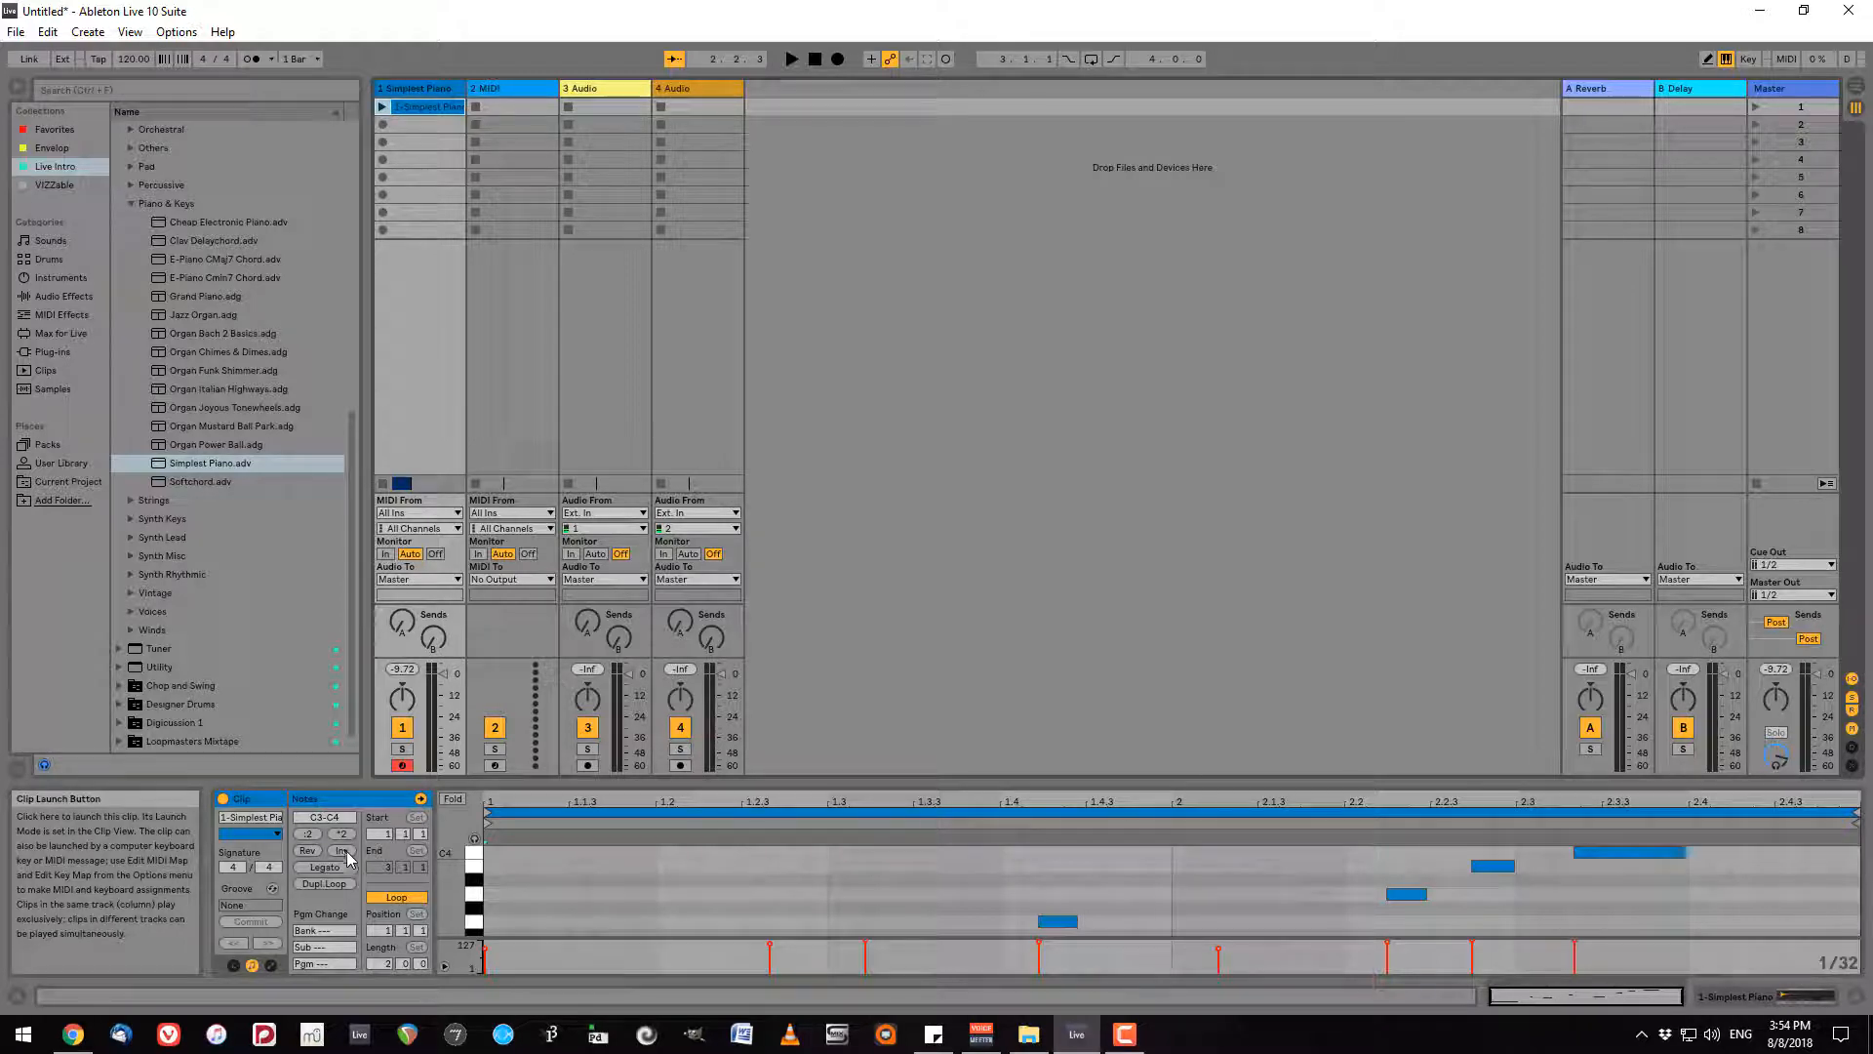
{"action": "key", "text": "shift+Tab"}
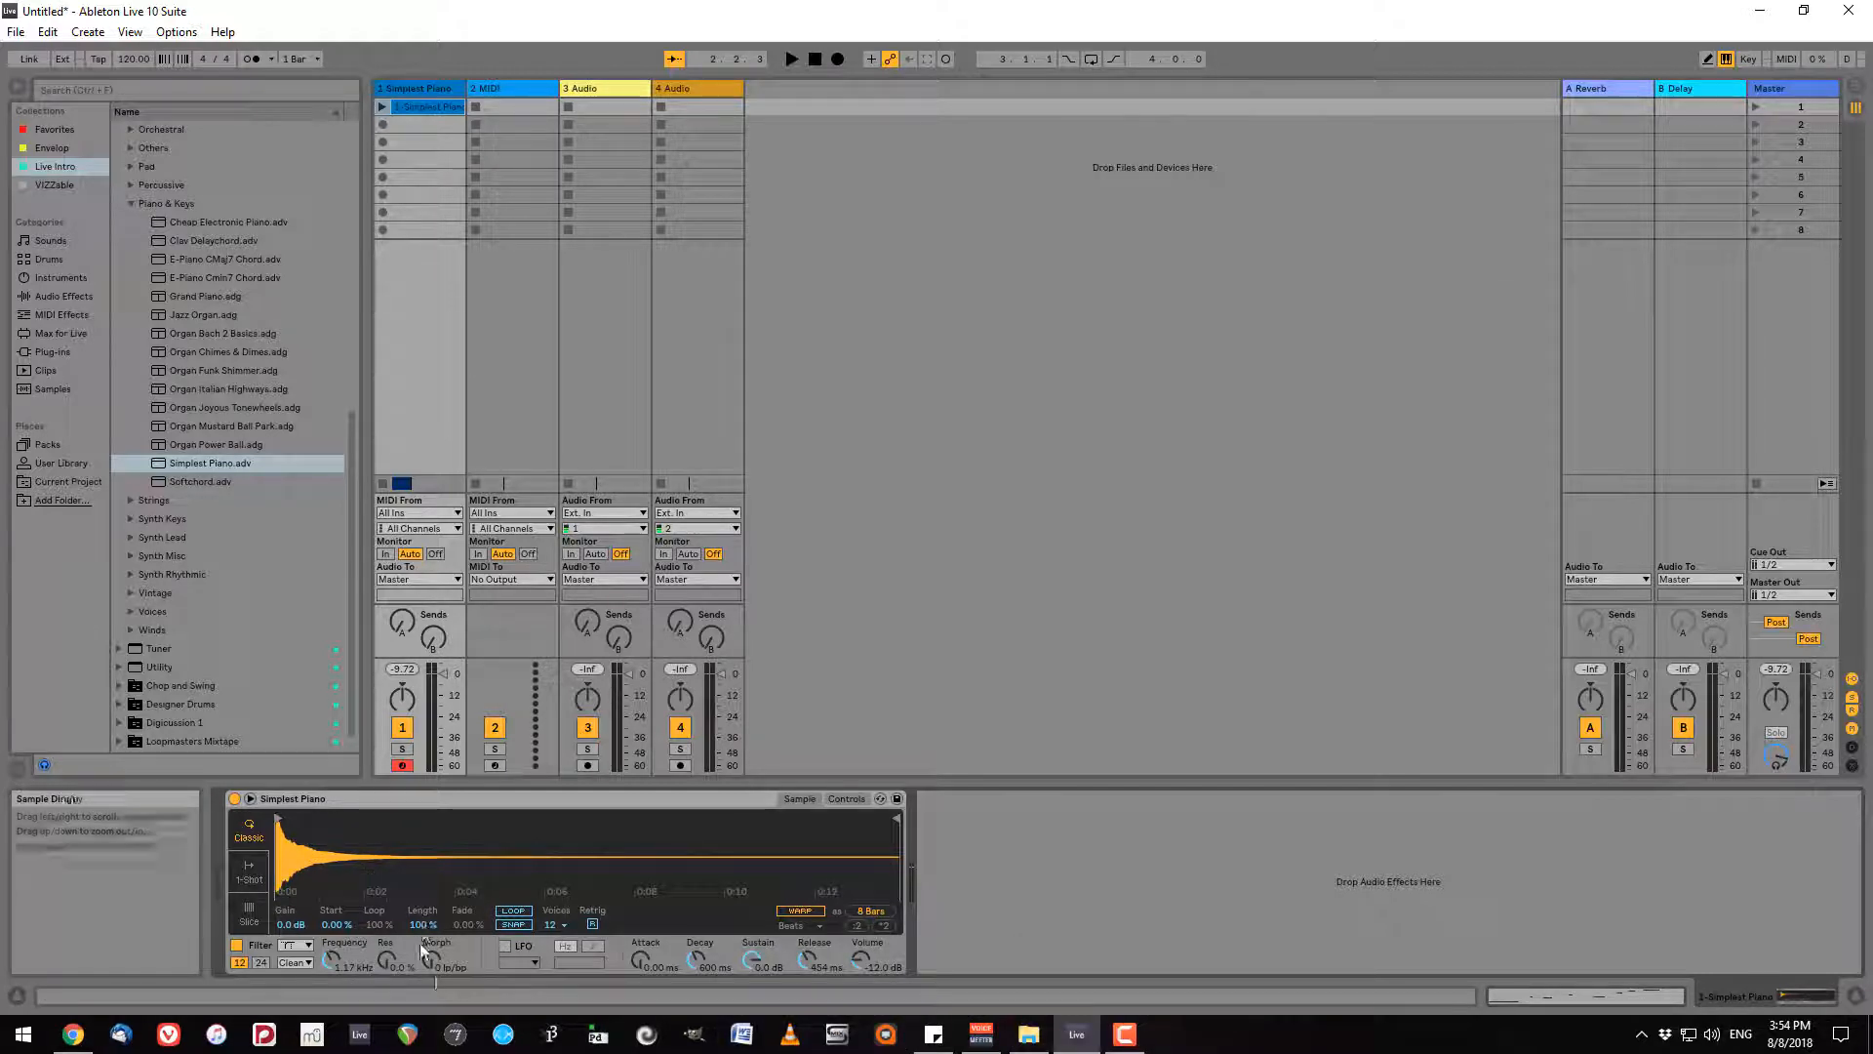
{"action": "key", "text": "shift+Tab"}
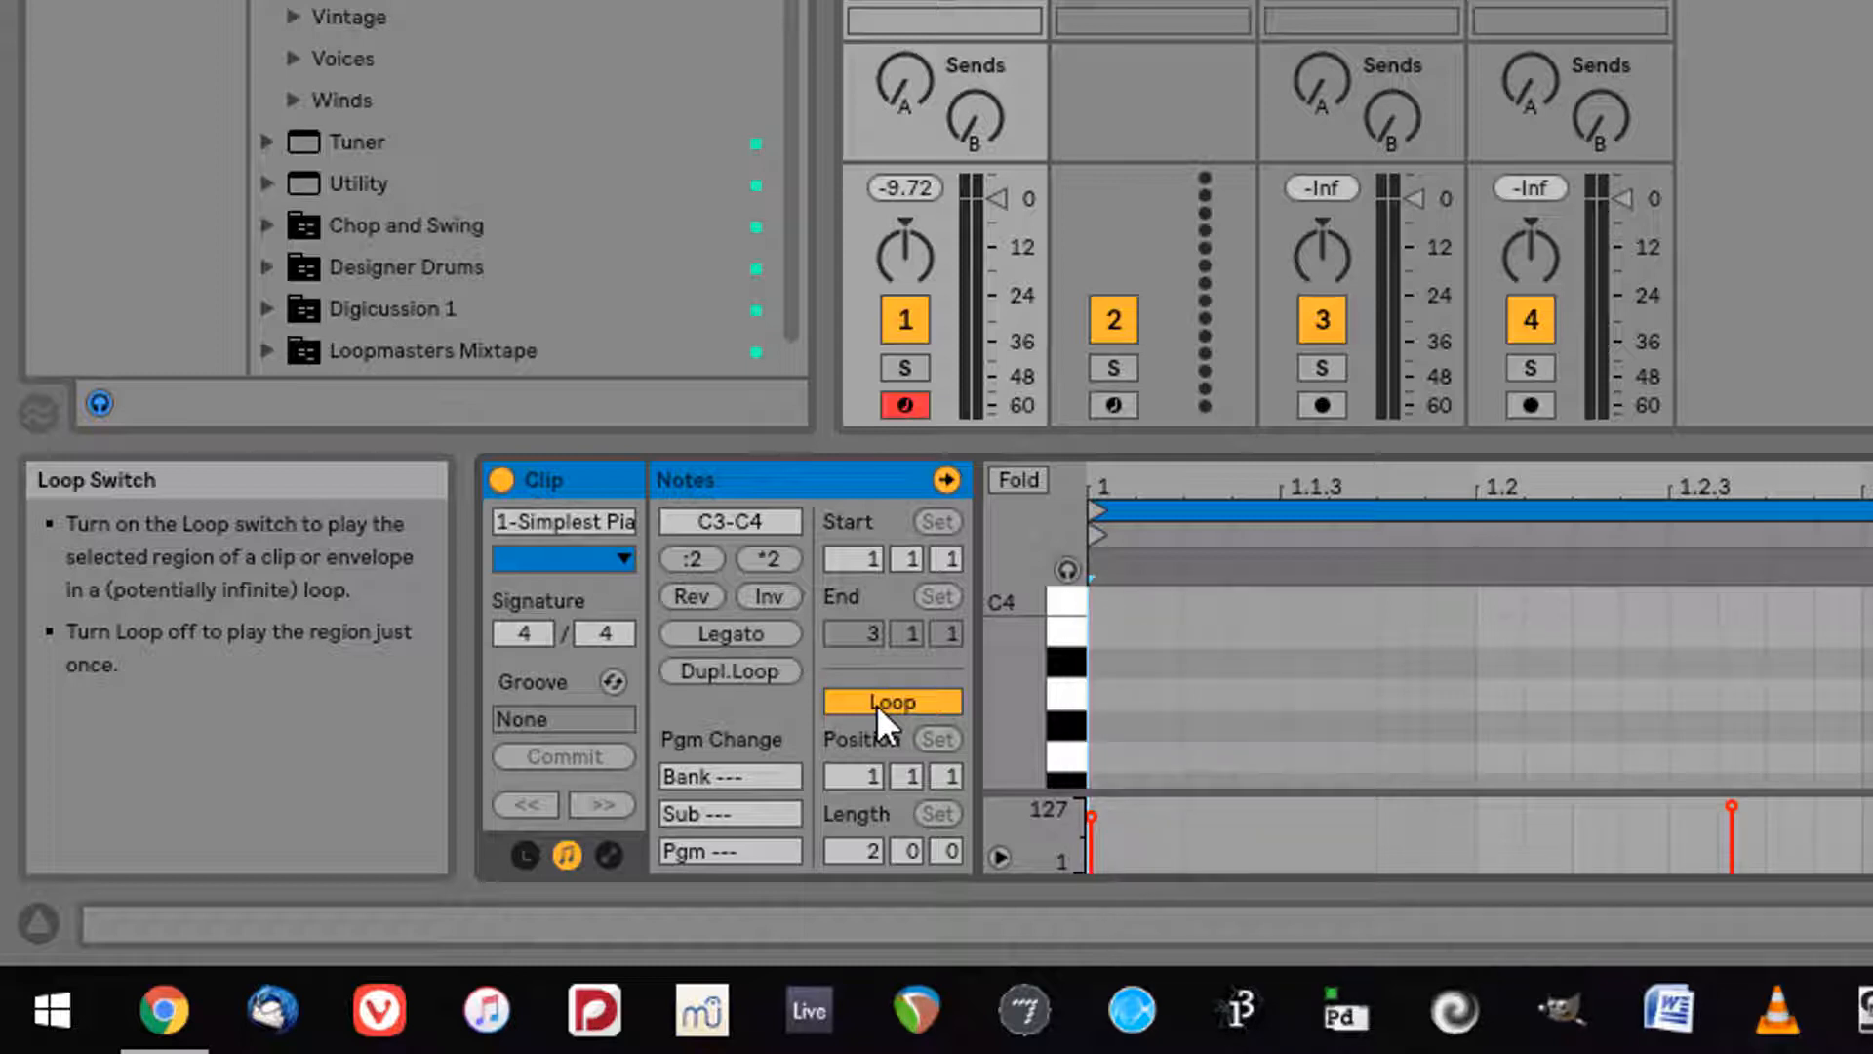
Switch back and forth between the Session and Arrangement Views to compare them, ending in the Session View
{"action": "key", "text": "Tab"}
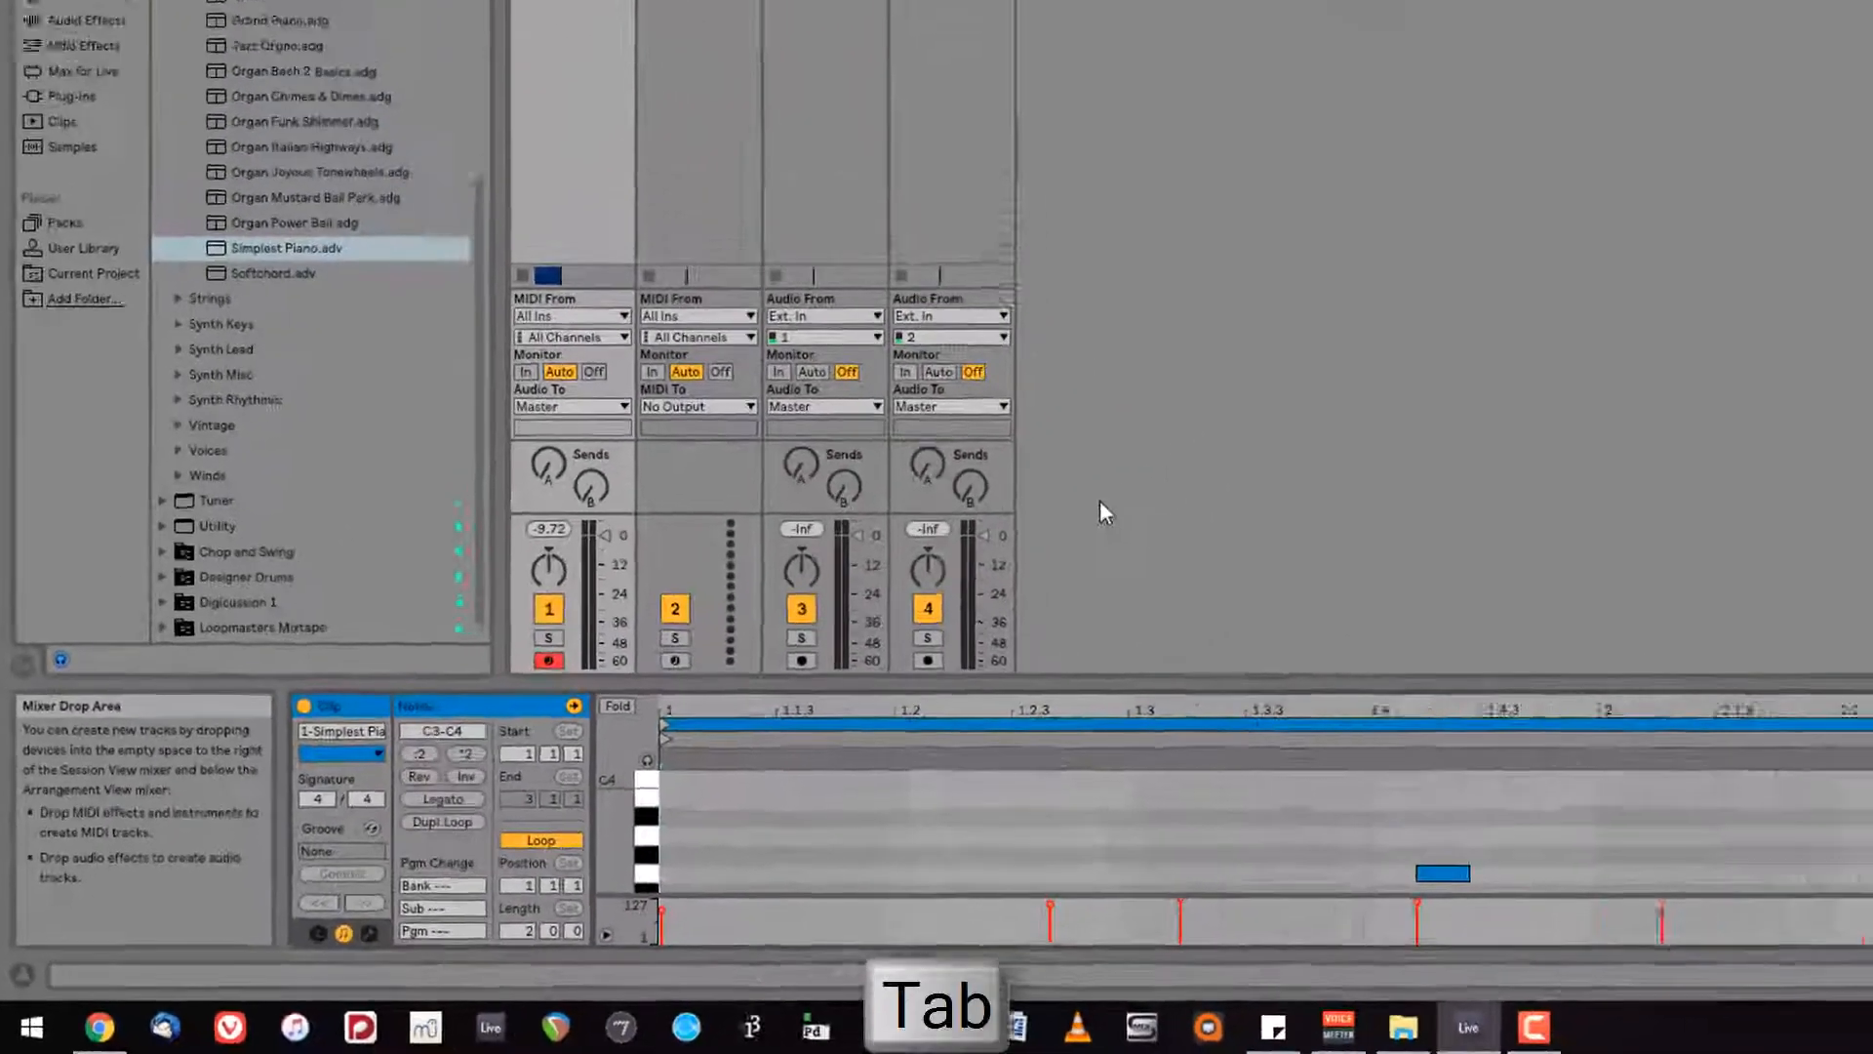
{"action": "key", "text": "Tab"}
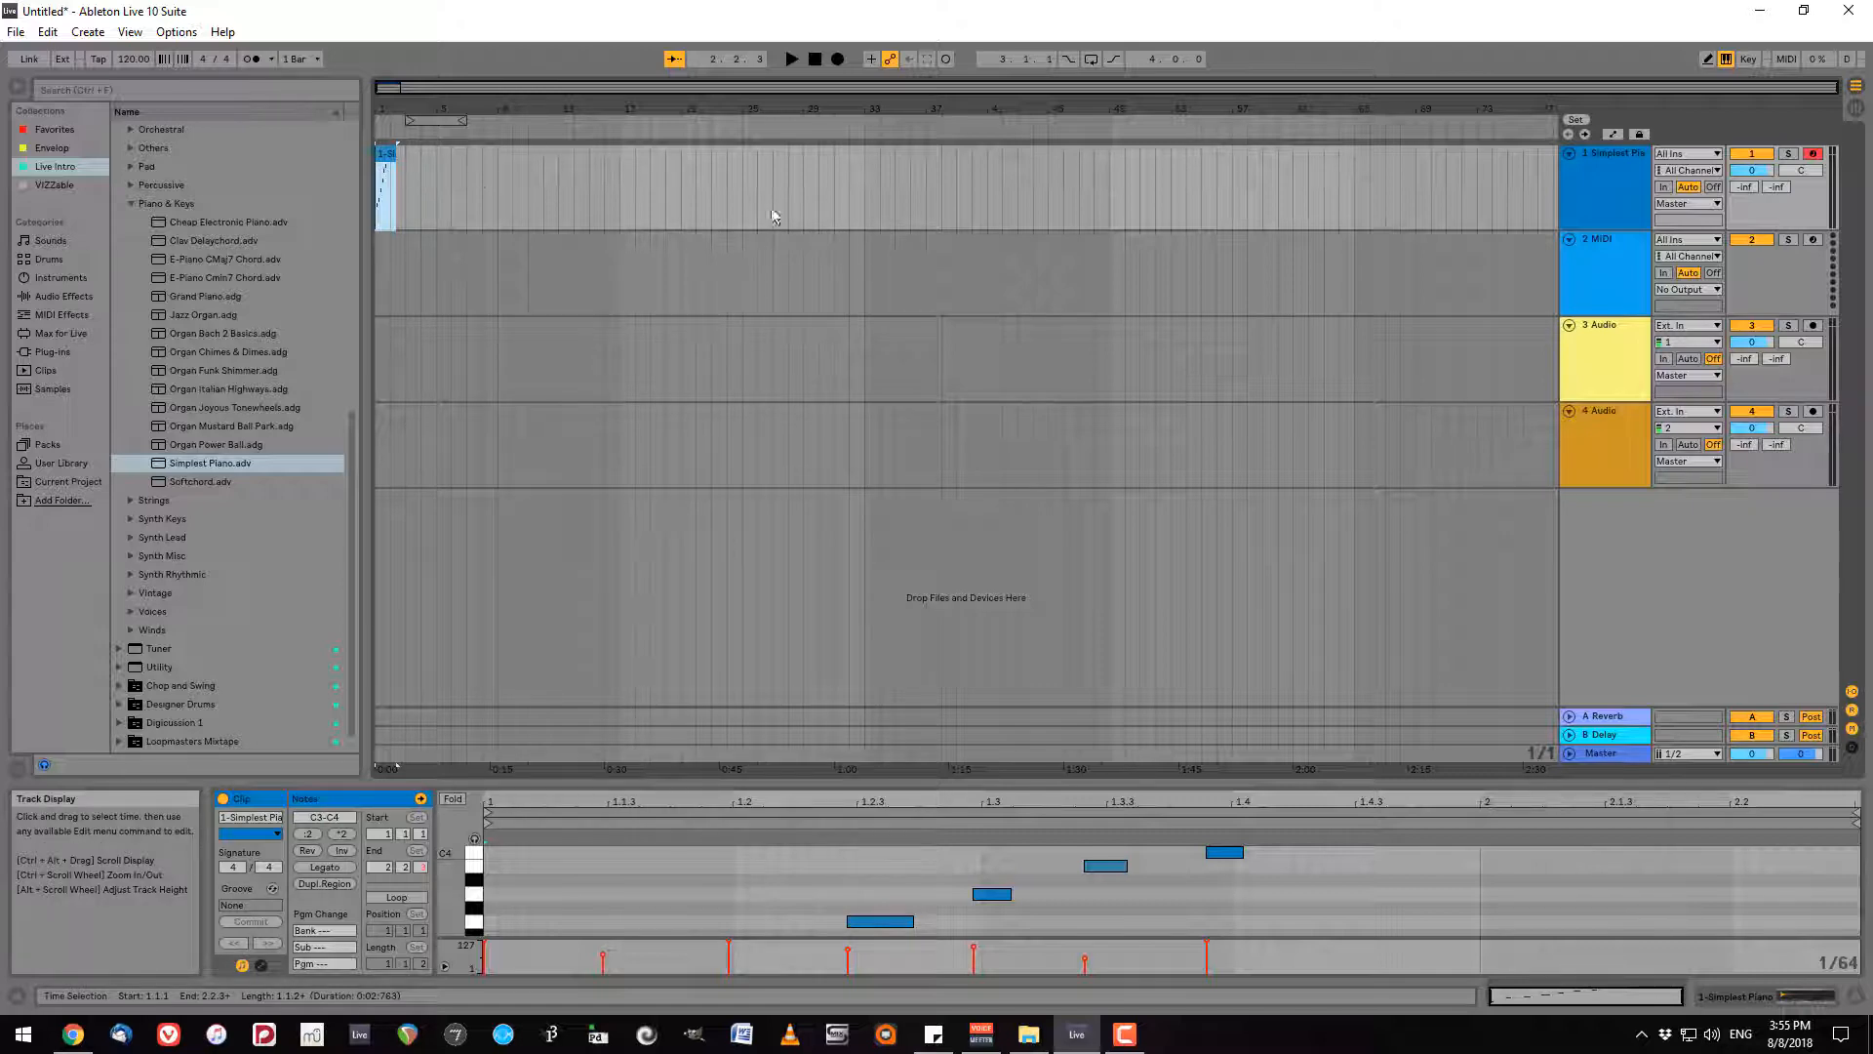
{"action": "key", "text": "Tab"}
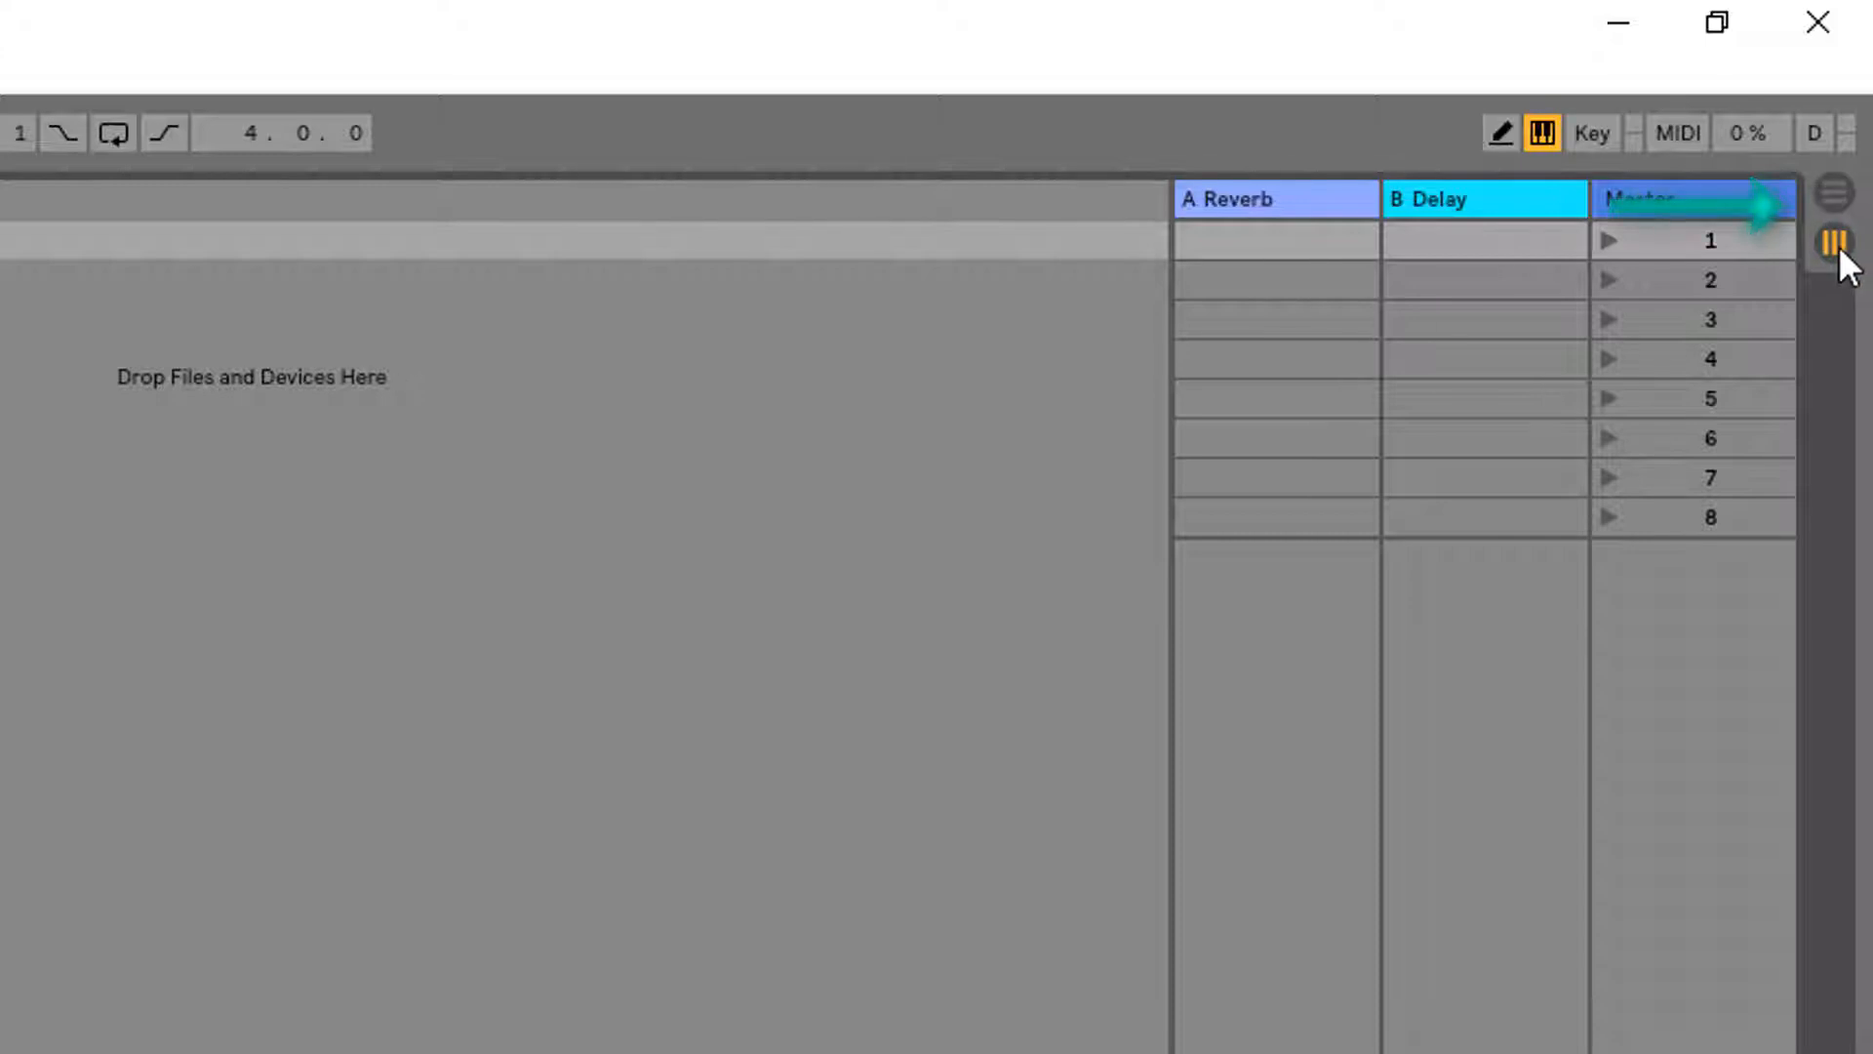
{"action": "left_click", "coordinate": [1834, 192]}
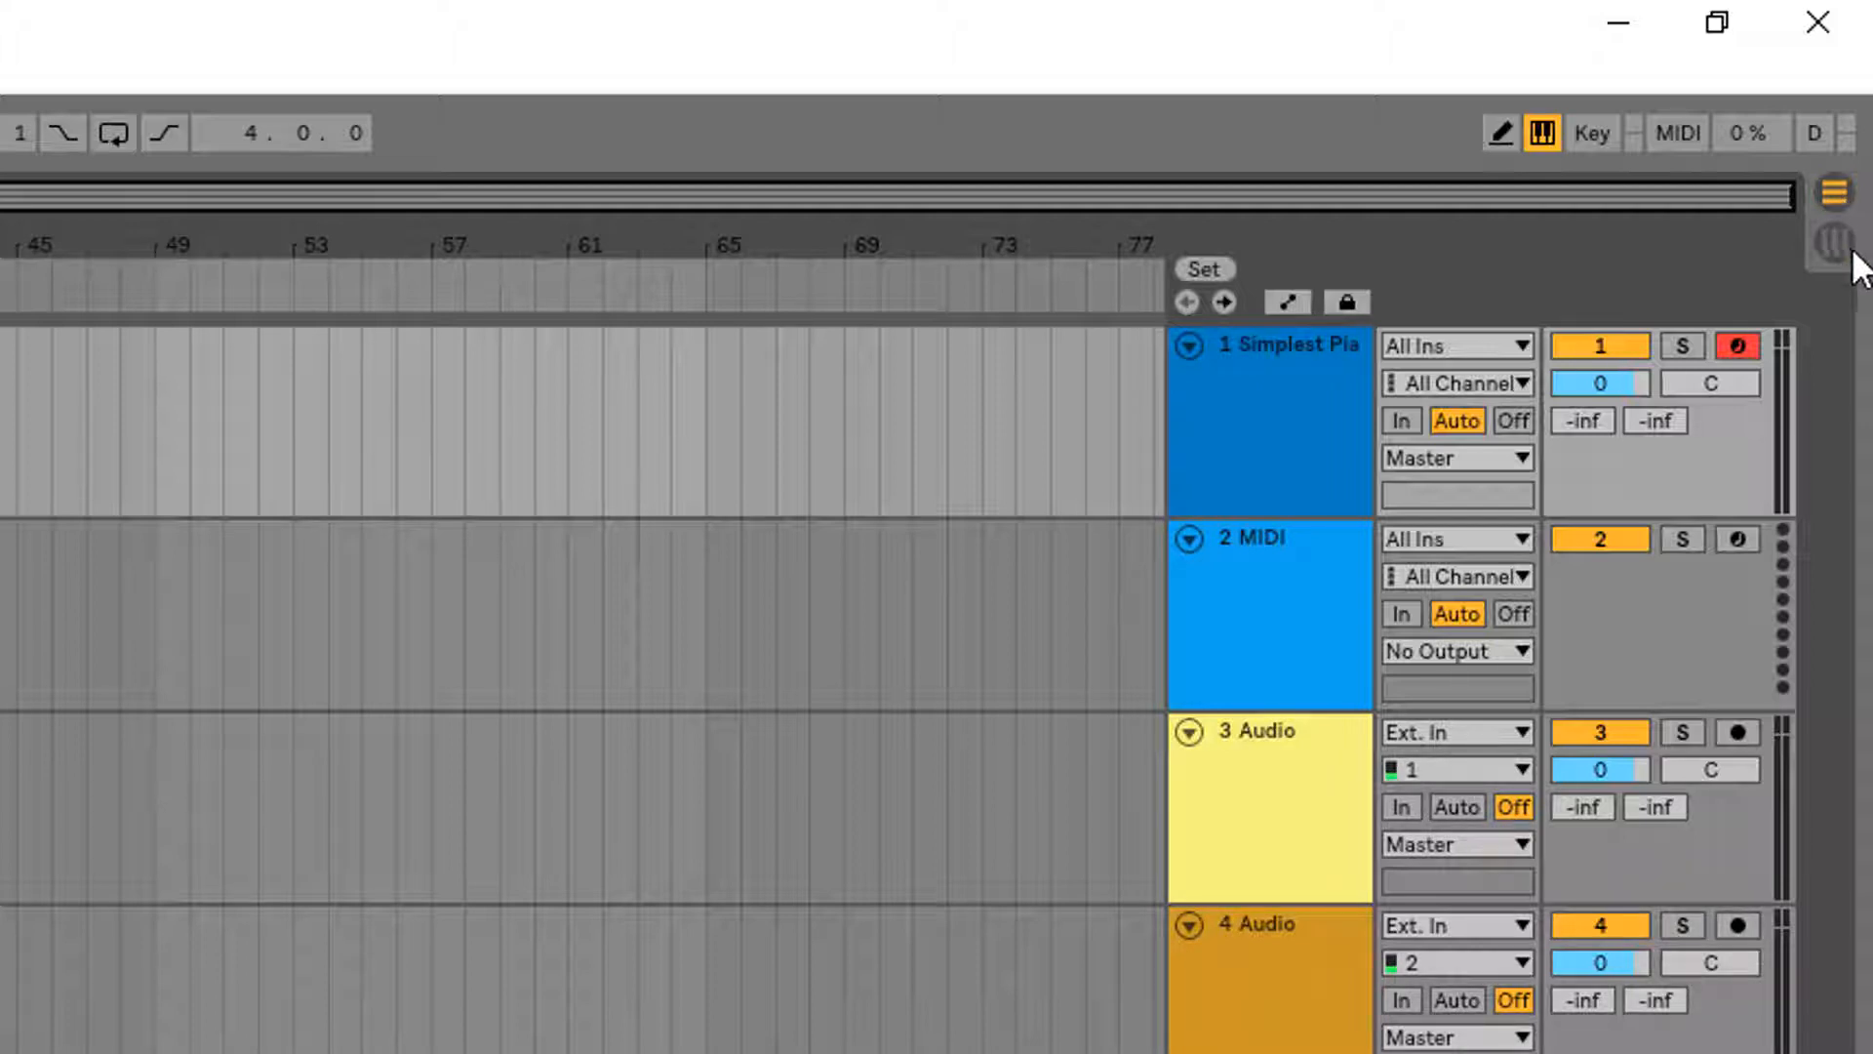
{"action": "left_click", "coordinate": [1836, 240]}
{"action": "left_click", "coordinate": [1838, 188]}
{"action": "left_click", "coordinate": [1836, 242]}
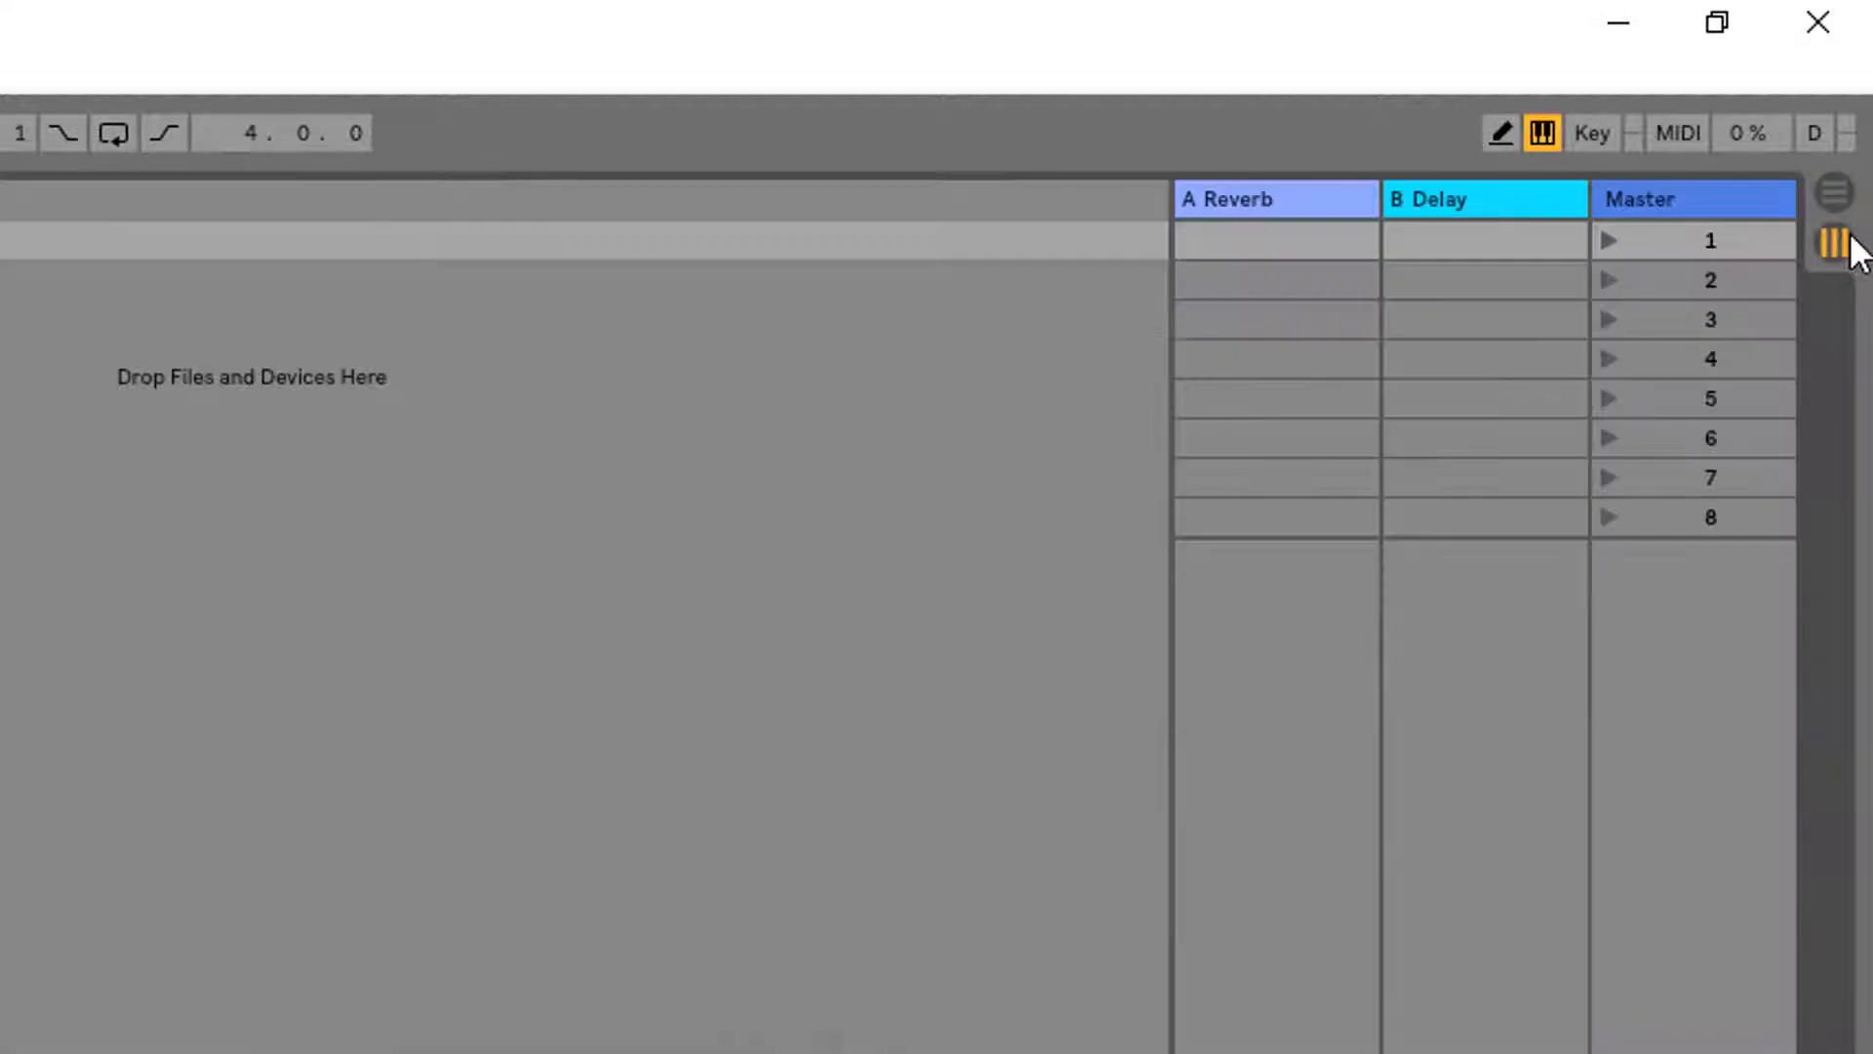
{"action": "key", "text": "Tab"}
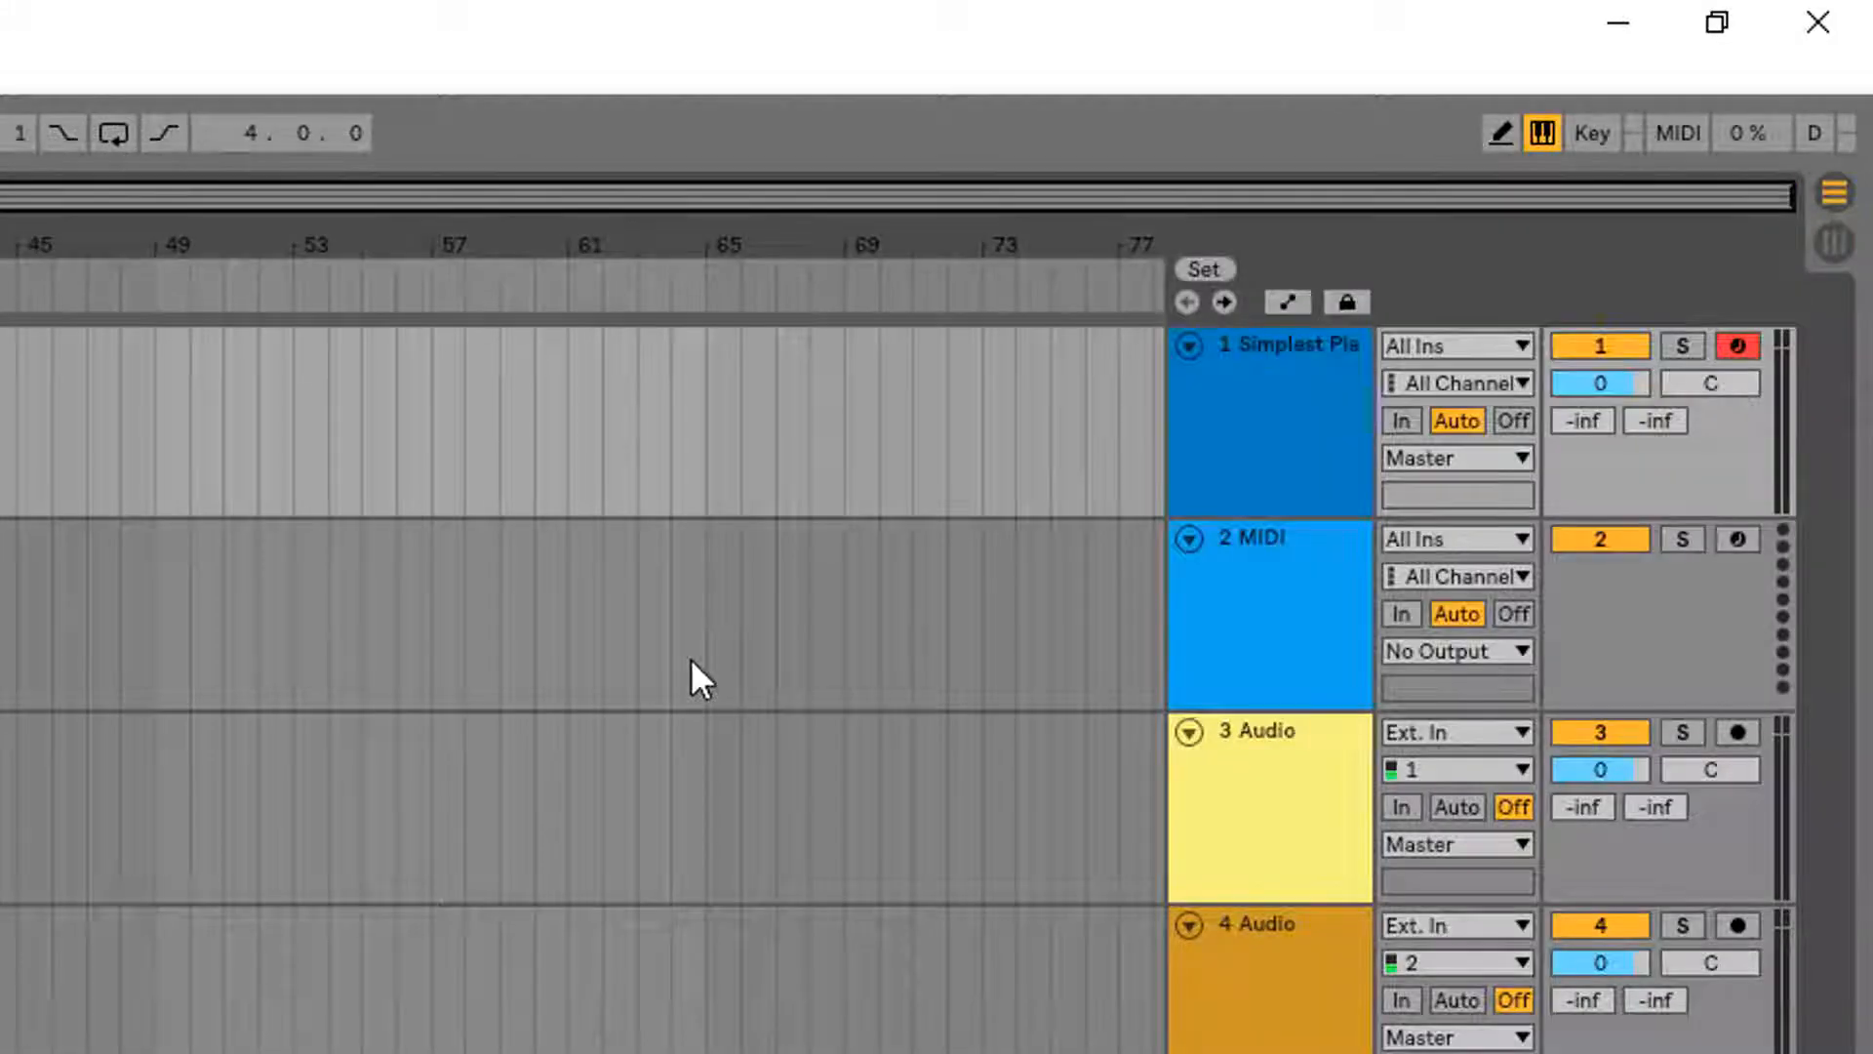
{"action": "key", "text": "Tab"}
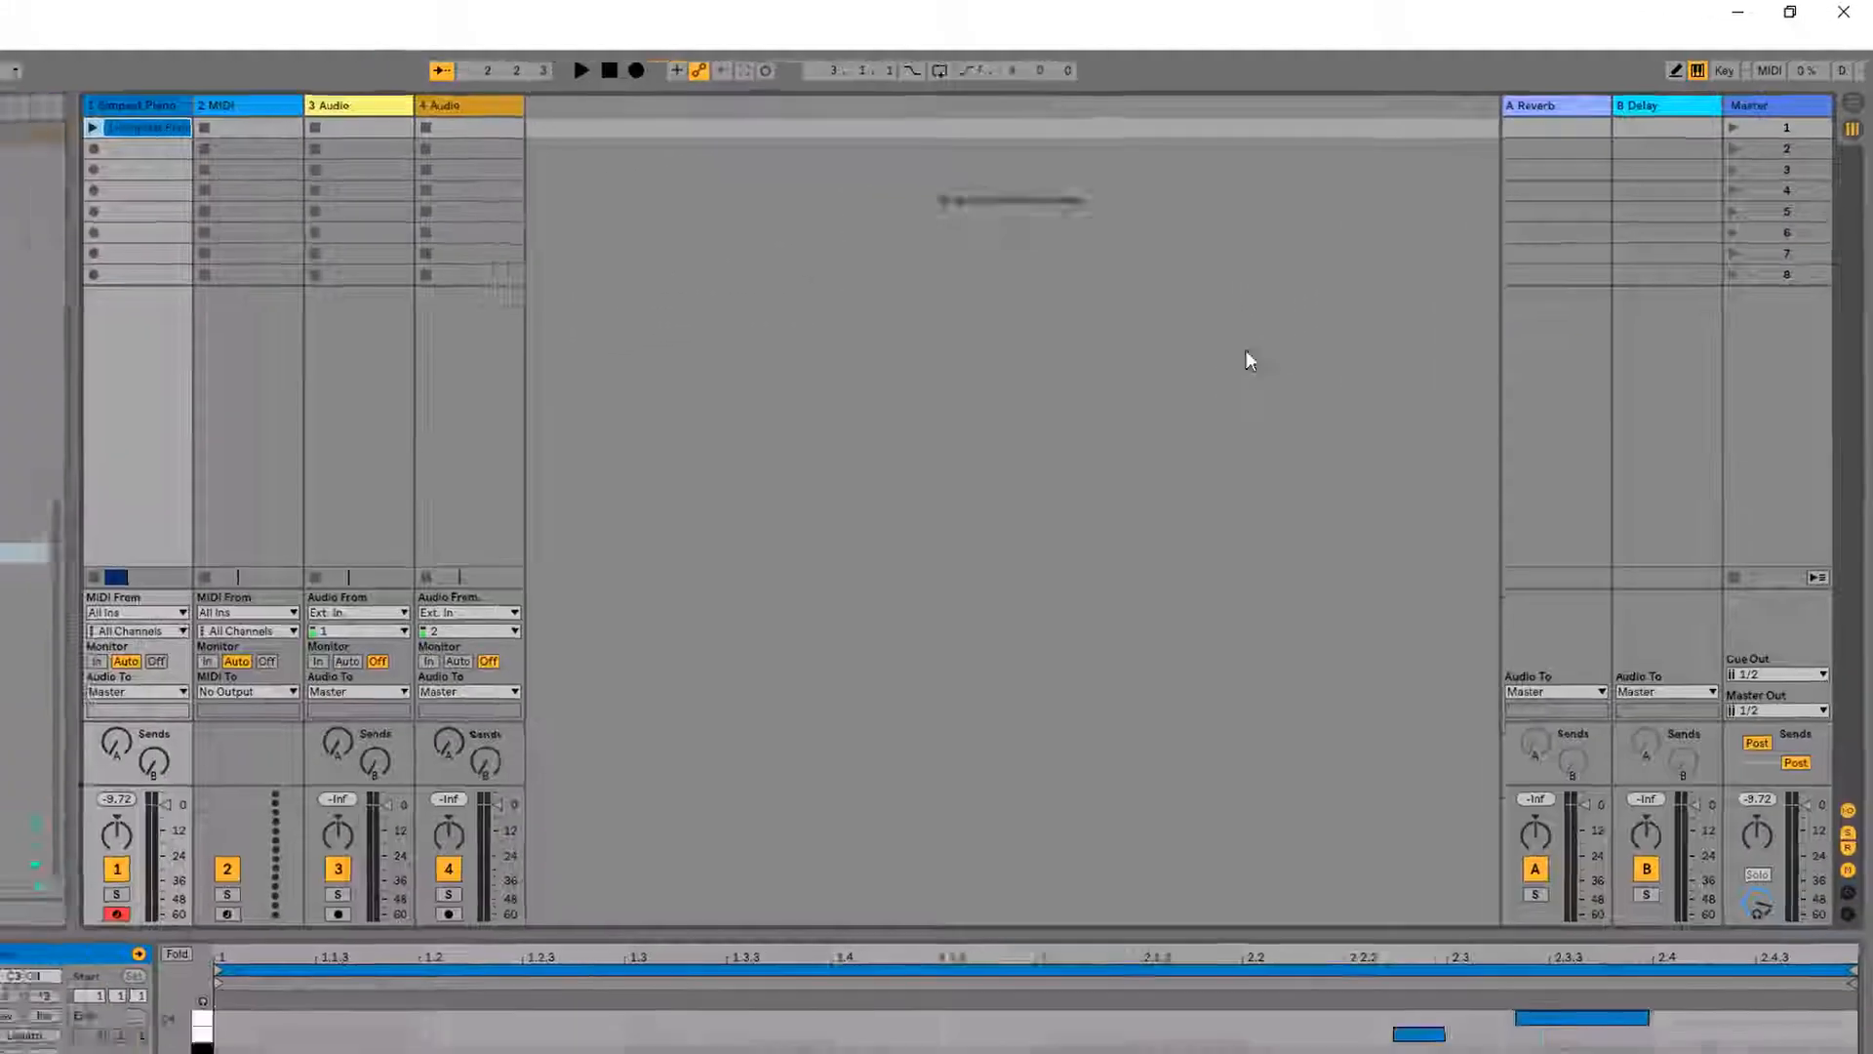